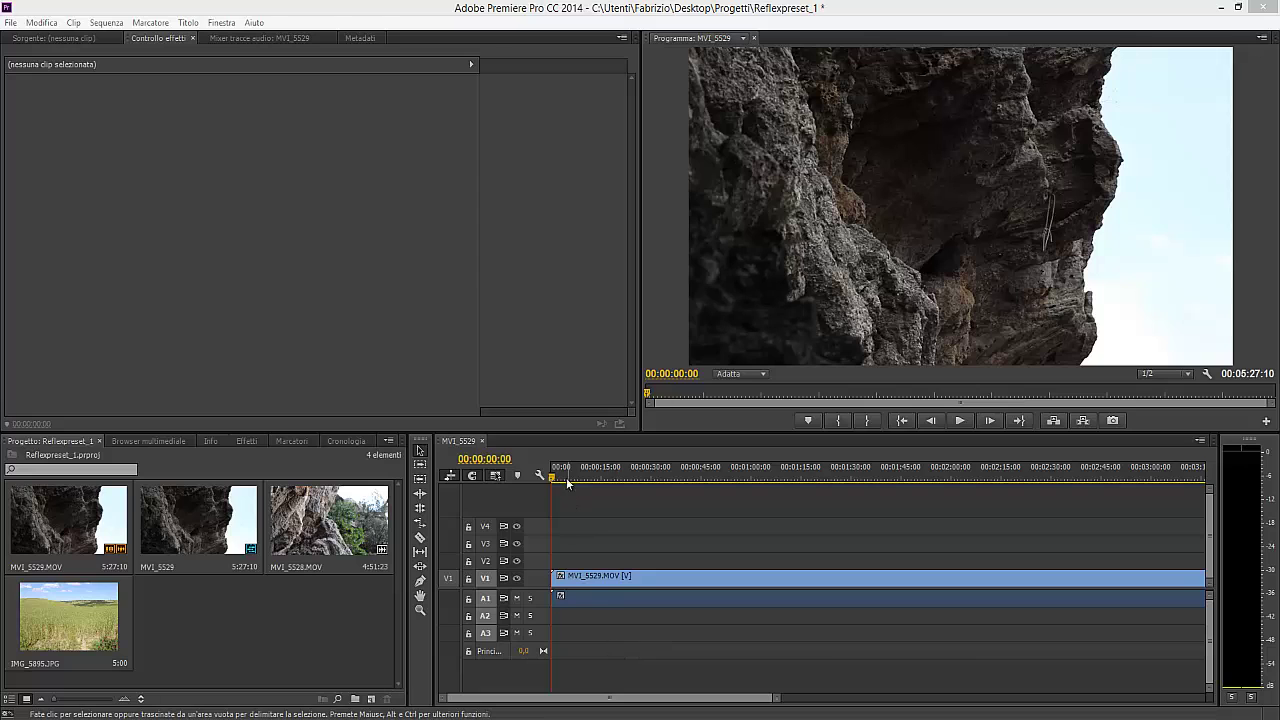
Unlink MVI_5529.MOV's audio, delete it from A1, and play back the sequence.
right_click(658, 580)
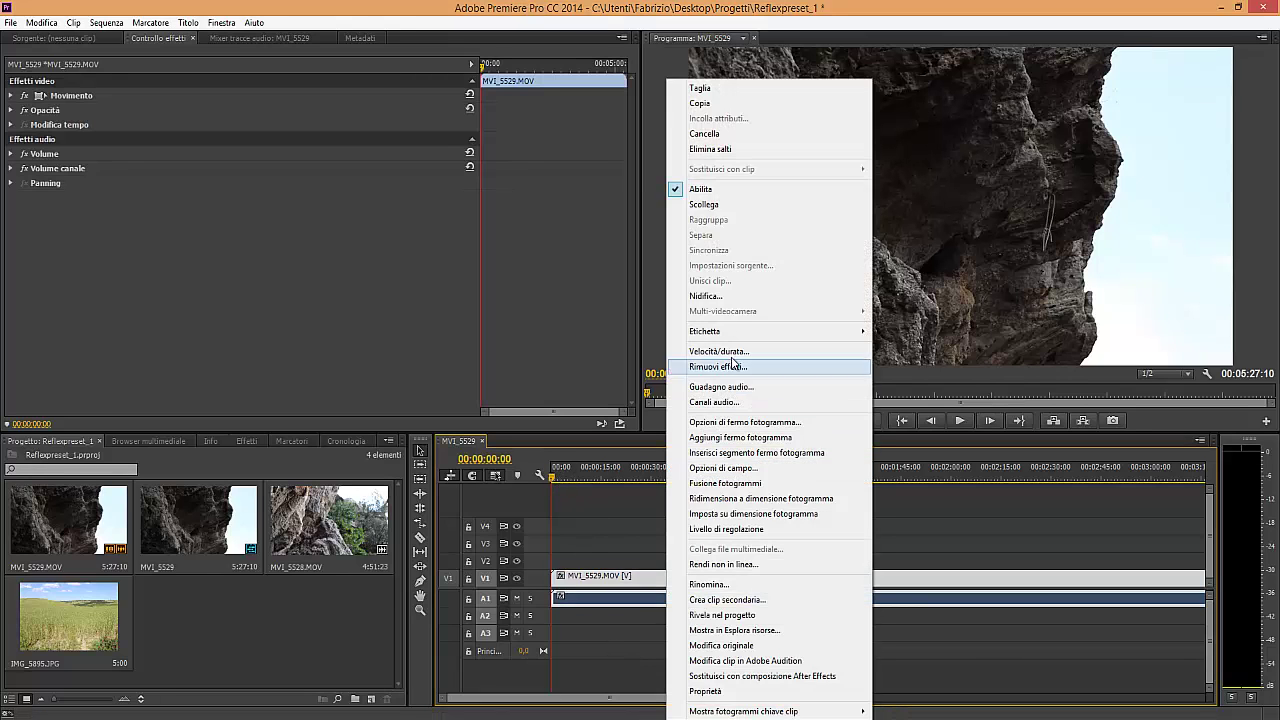
left_click(742, 211)
left_click(694, 603)
key("Delete")
left_click(645, 467)
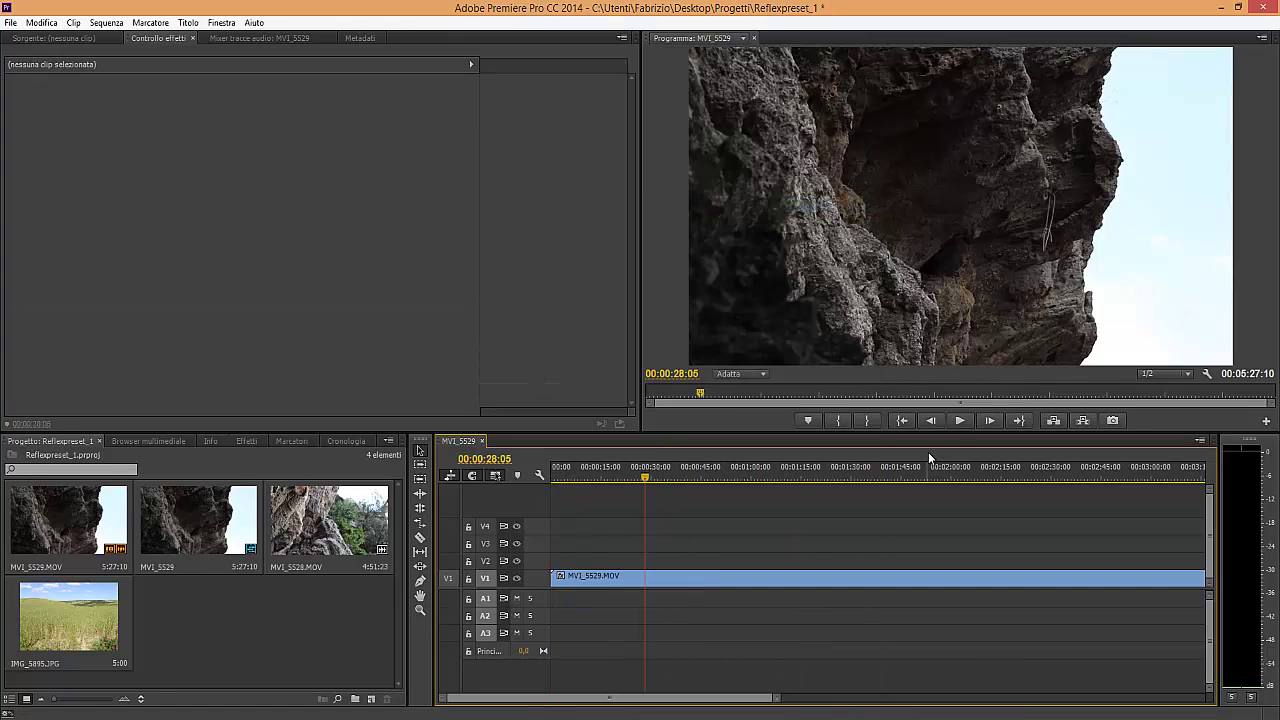
left_click(953, 424)
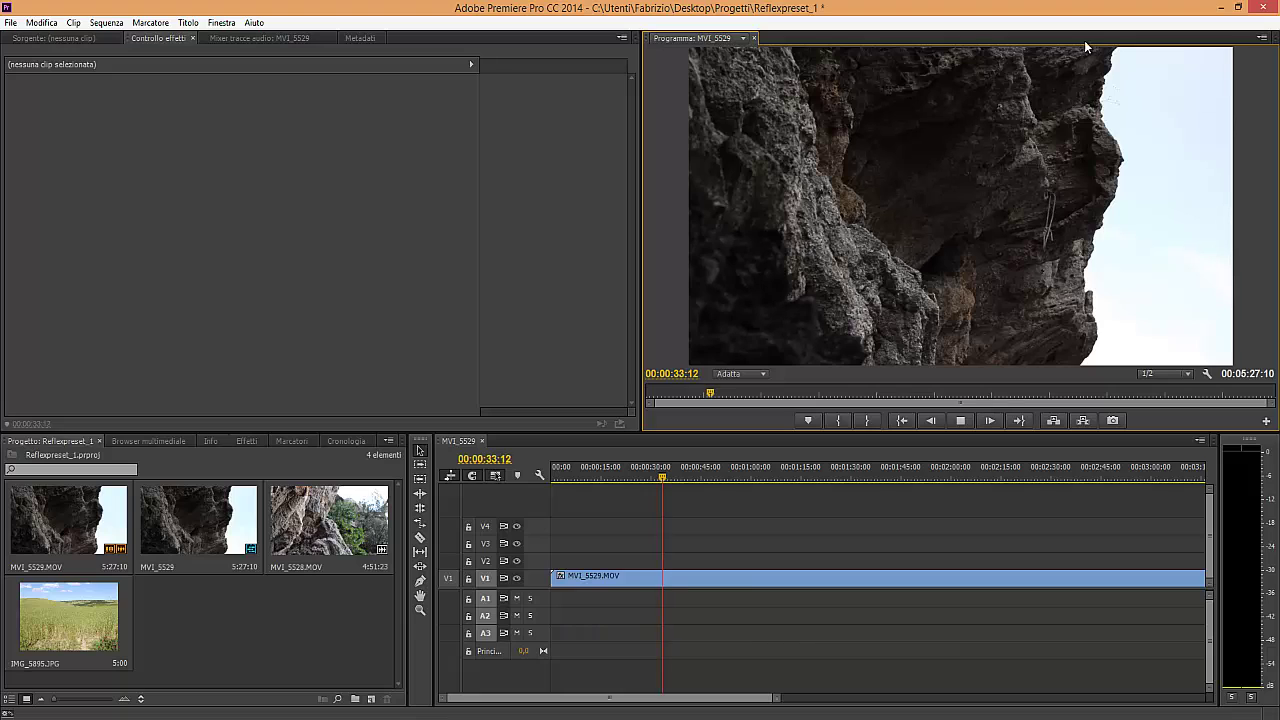
Stop playback, search Effects for 'ritaglia', and apply Ritaglia to the MVI_5529.MOV clip on V1.
left_click(958, 421)
left_click(246, 440)
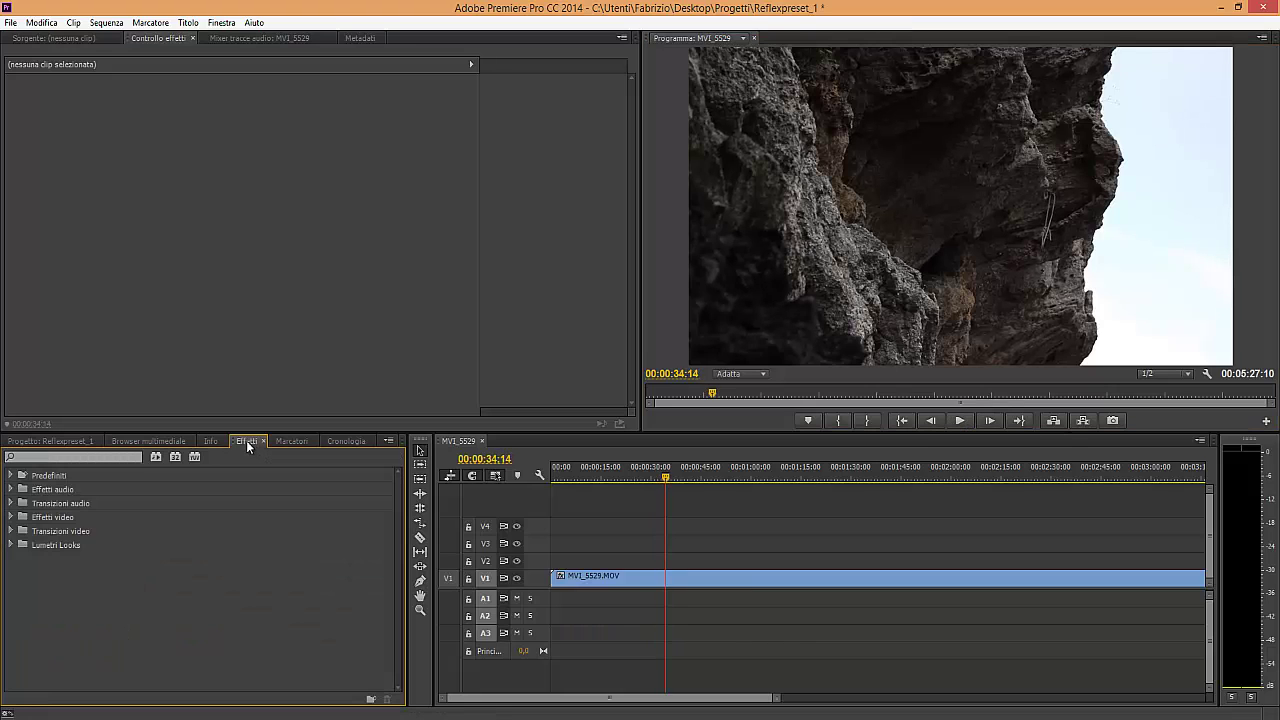
left_click(74, 456)
type("ritaglia")
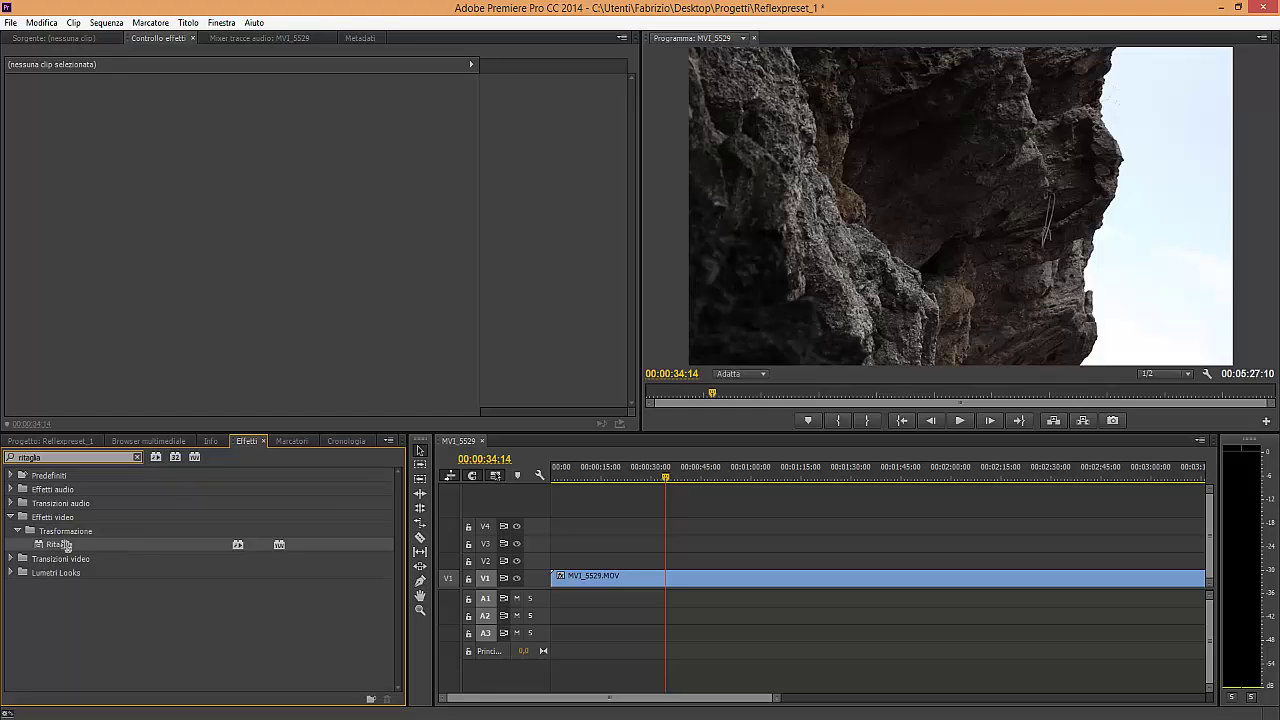
left_click_drag(60, 545, 743, 577)
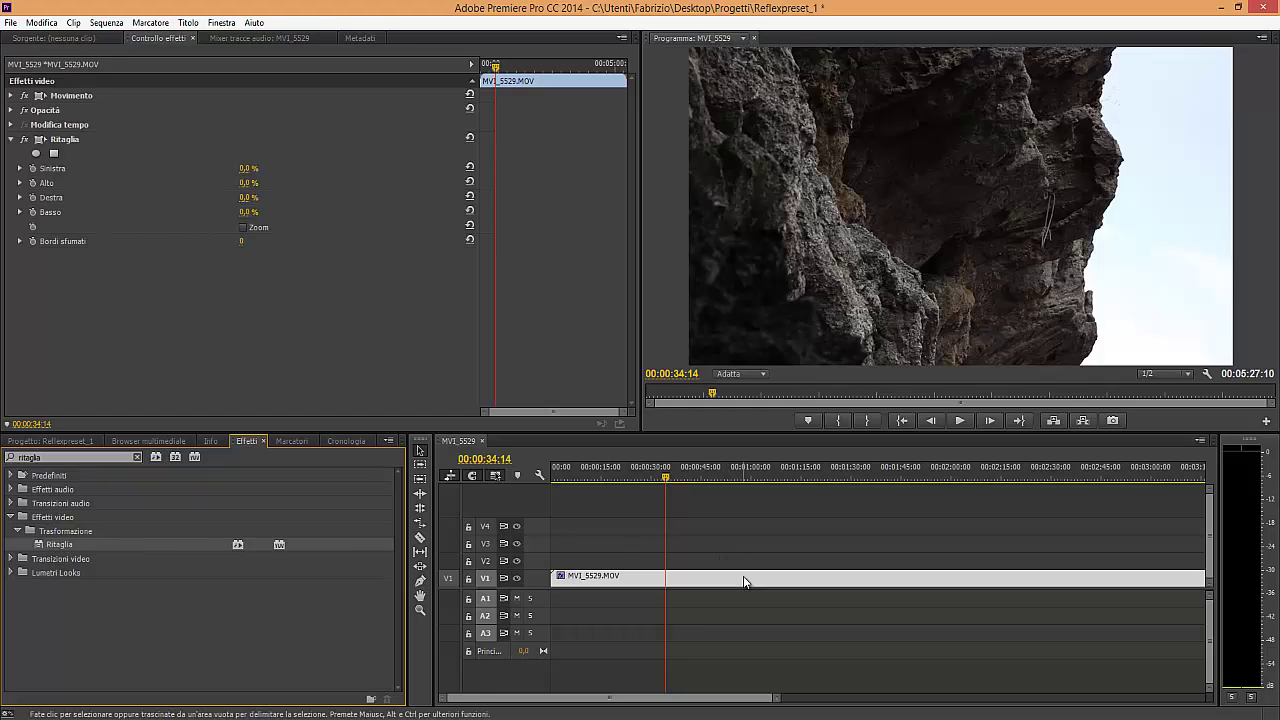
Test Ritaglia's Destra crop, set Bordi sfumati to 159, and return Destra to 0%.
left_click(73, 141)
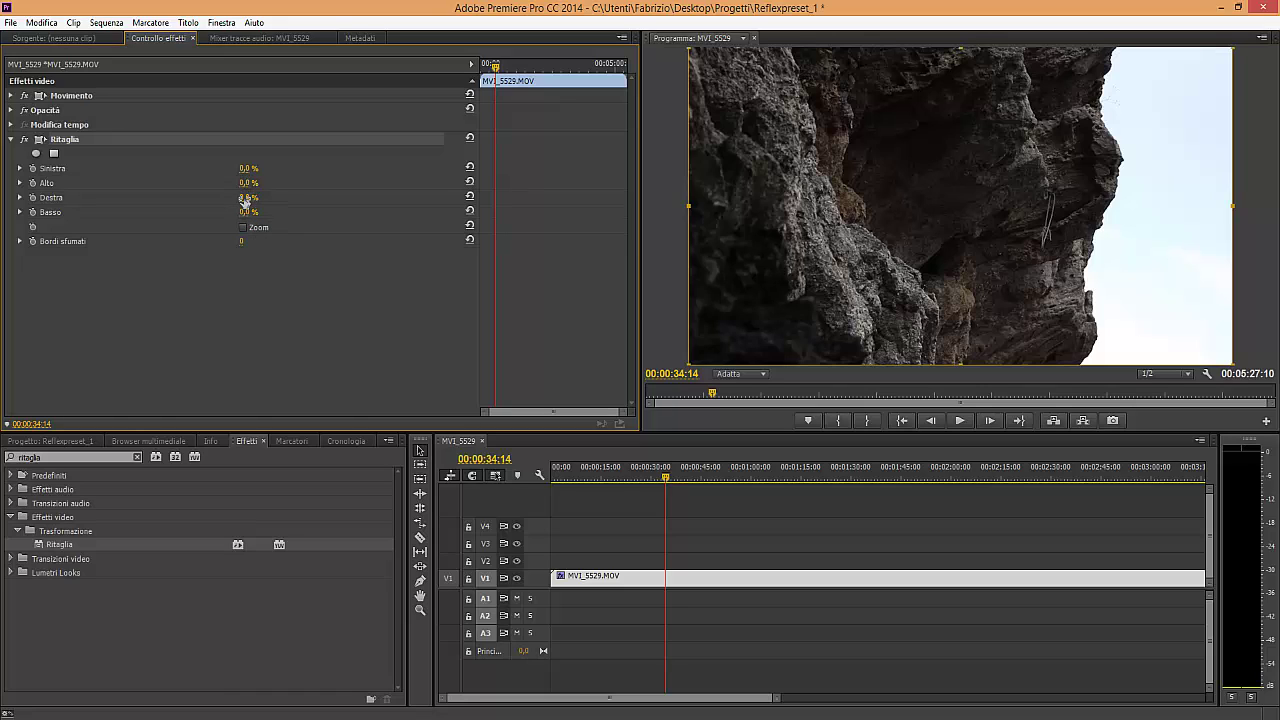
left_click_drag(244, 200, 268, 202)
left_click(1118, 261)
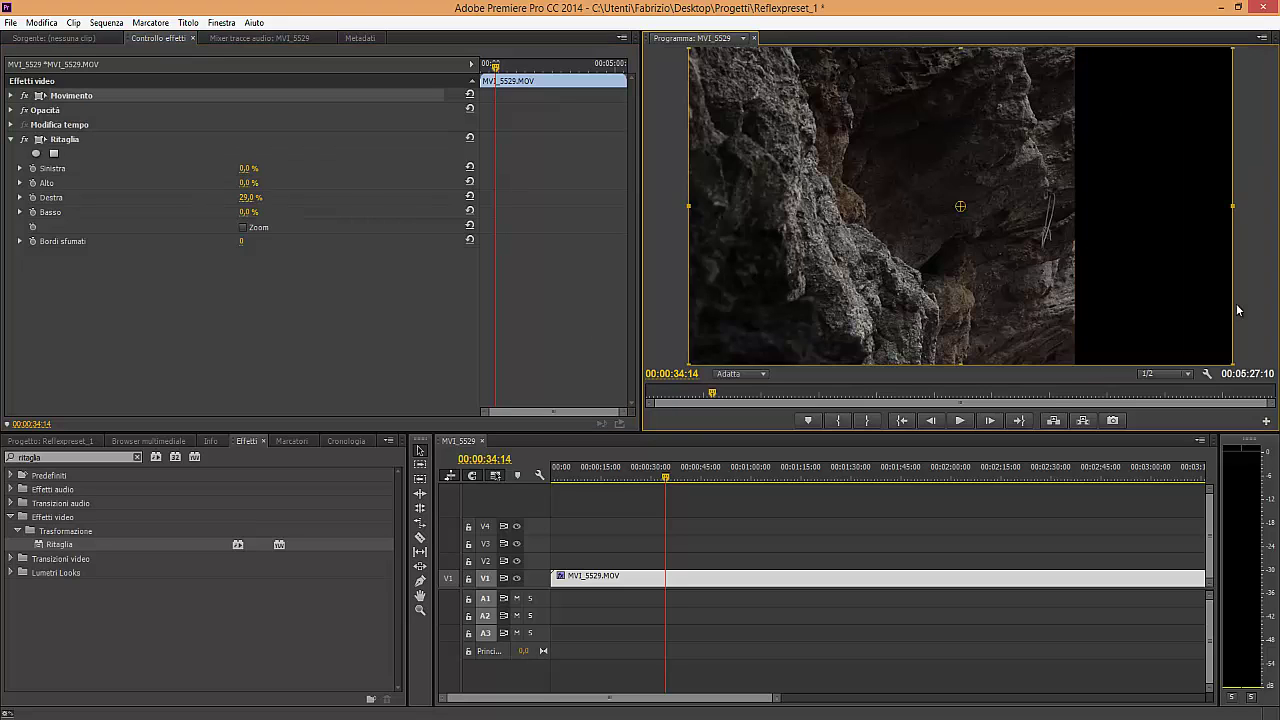
left_click_drag(245, 198, 247, 200)
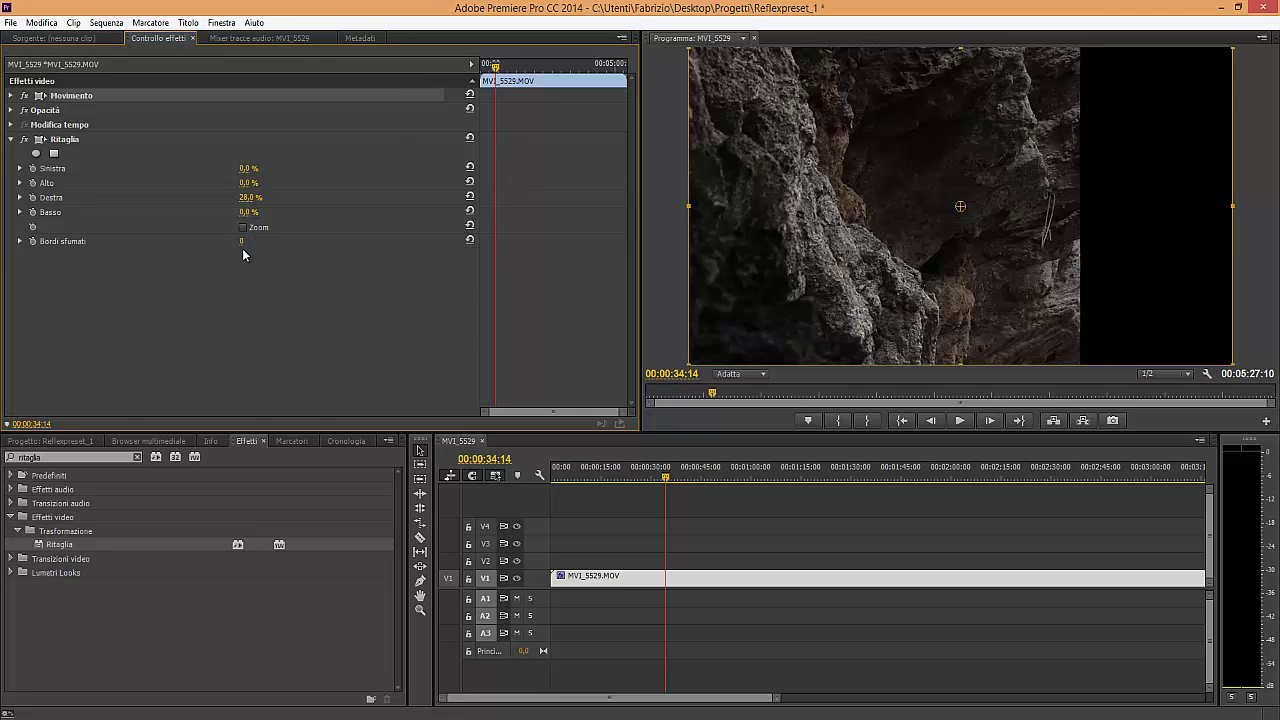
left_click_drag(243, 245, 355, 257)
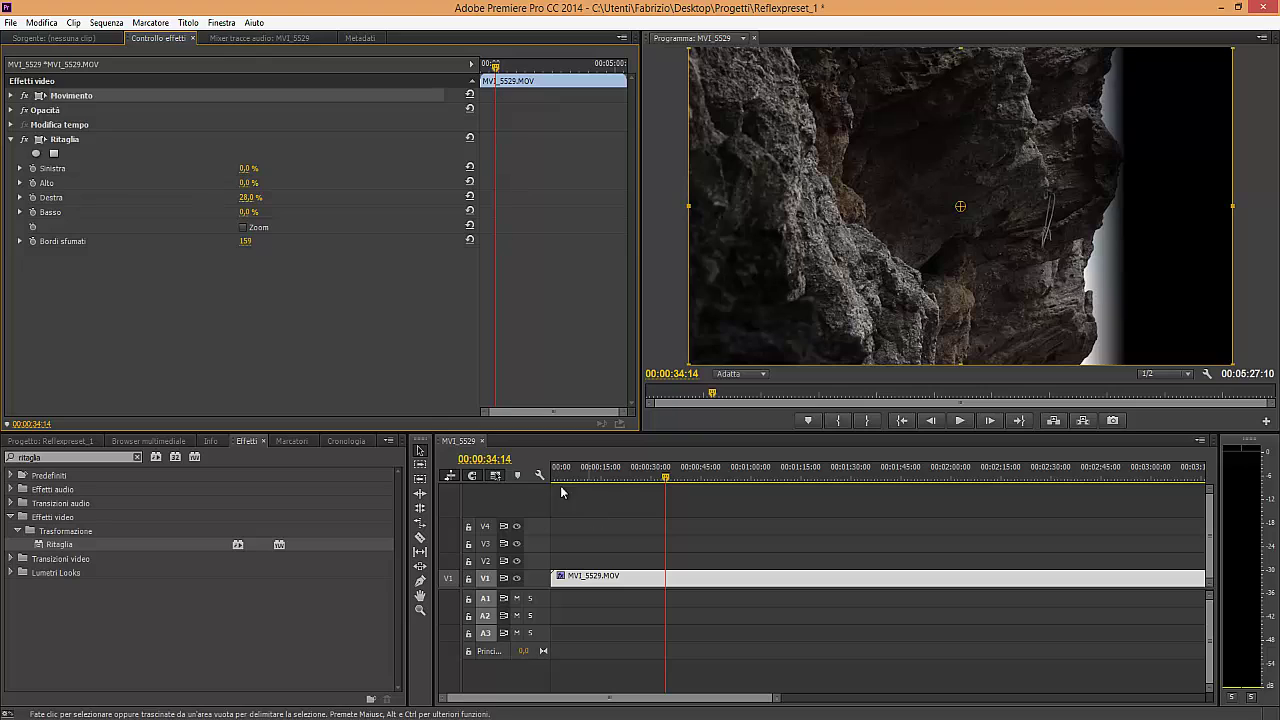
mouse_move(243, 198)
left_mouse_down()
mouse_move(196, 198)
mouse_move(294, 191)
mouse_move(200, 194)
mouse_move(200, 226)
left_mouse_up()
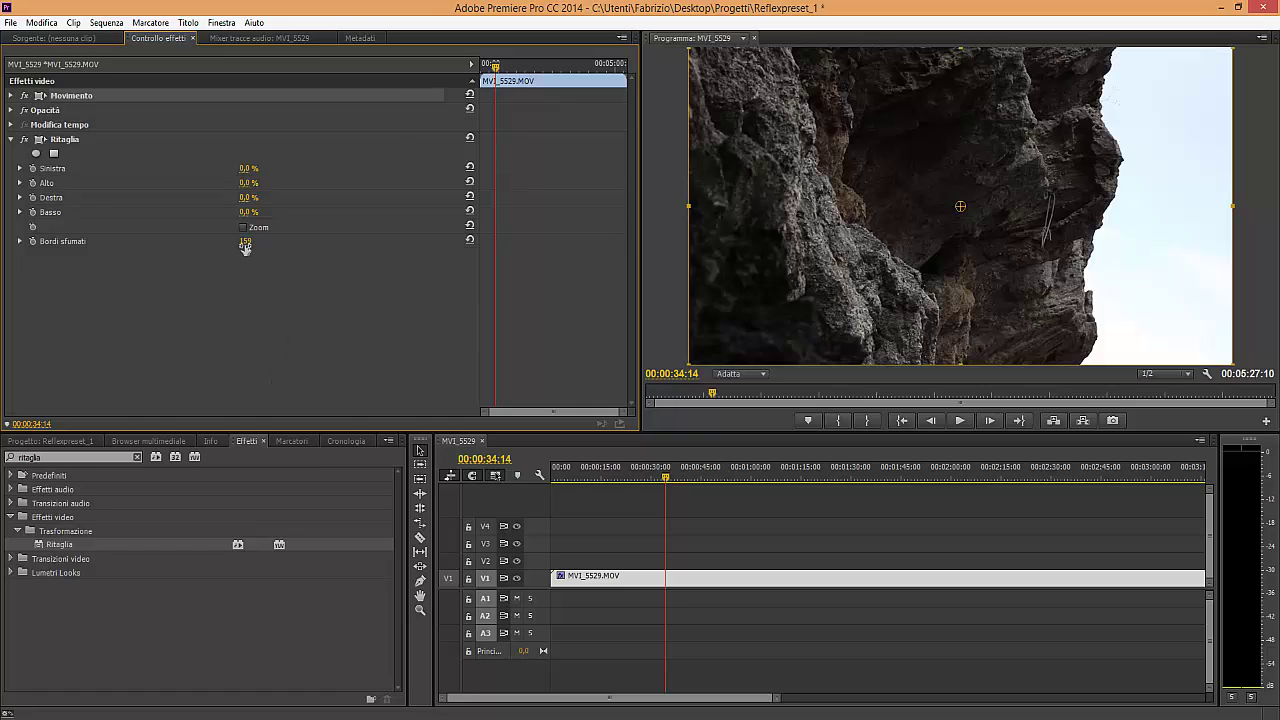
left_click(674, 177)
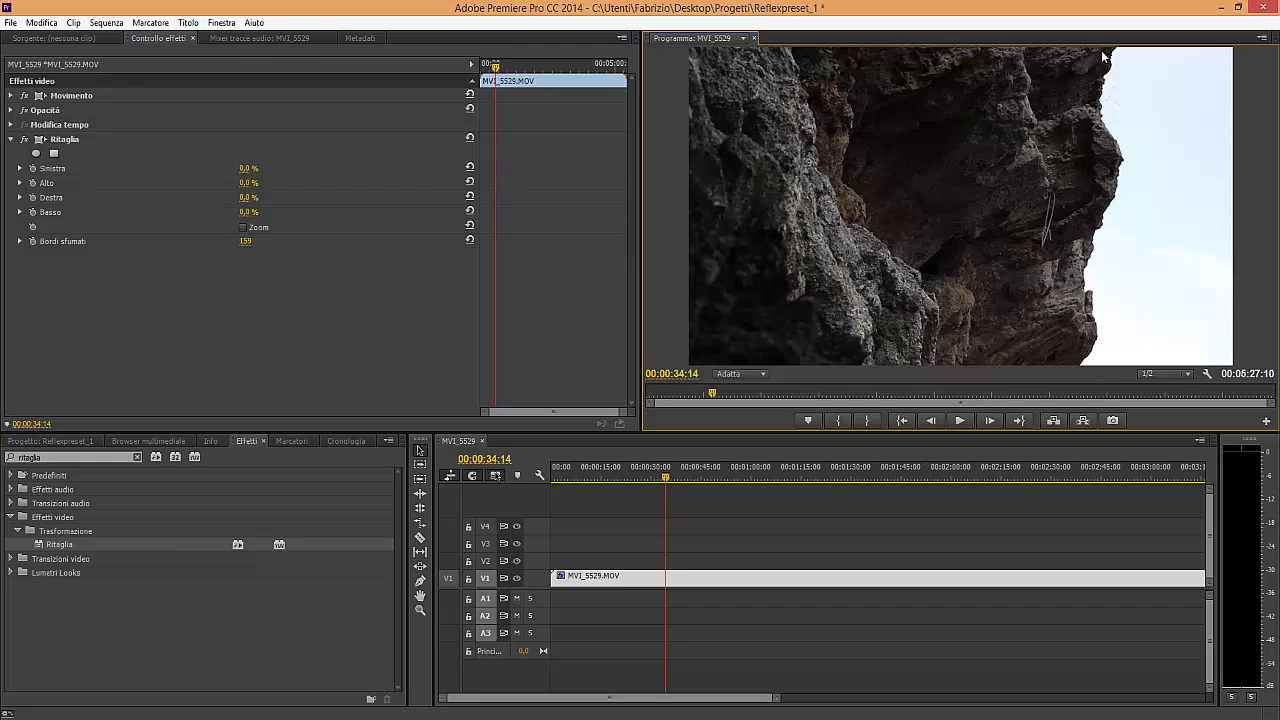
Add a rectangle mask to Ritaglia and view the Program monitor at 150%.
left_click(54, 153)
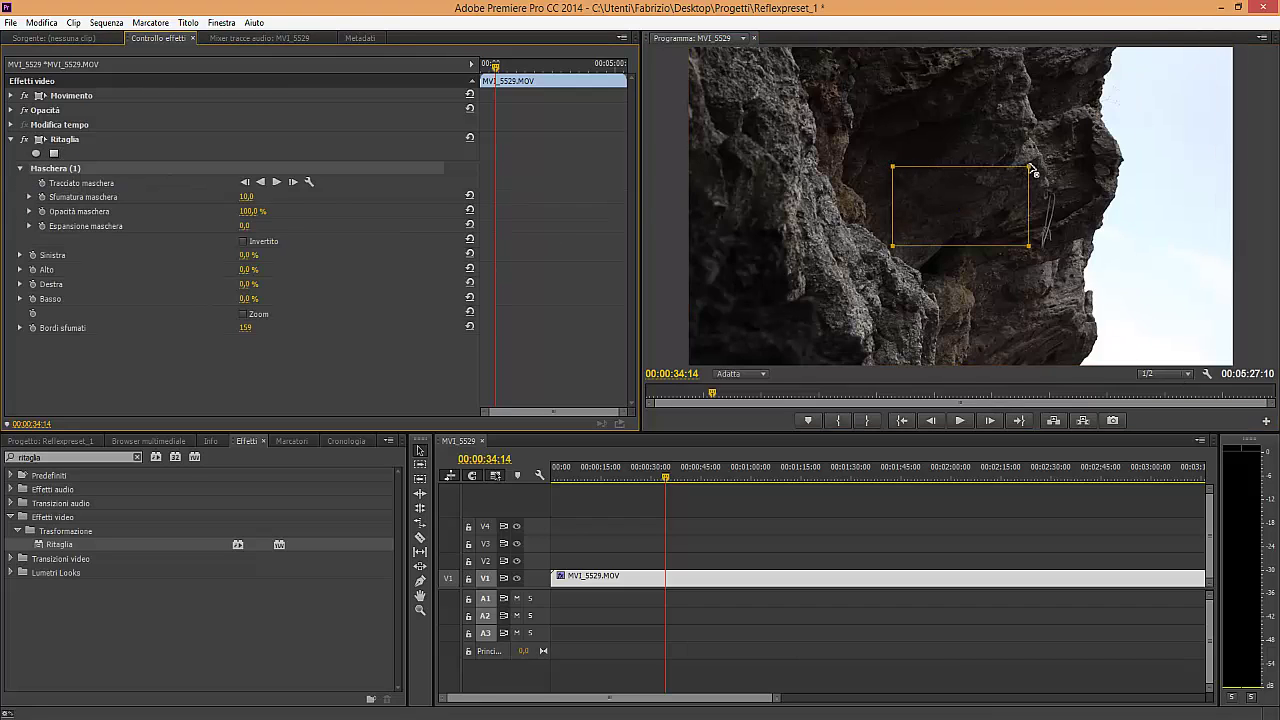
mouse_move(1028, 166)
left_mouse_down()
mouse_move(1122, 64)
mouse_move(1121, 48)
left_mouse_up()
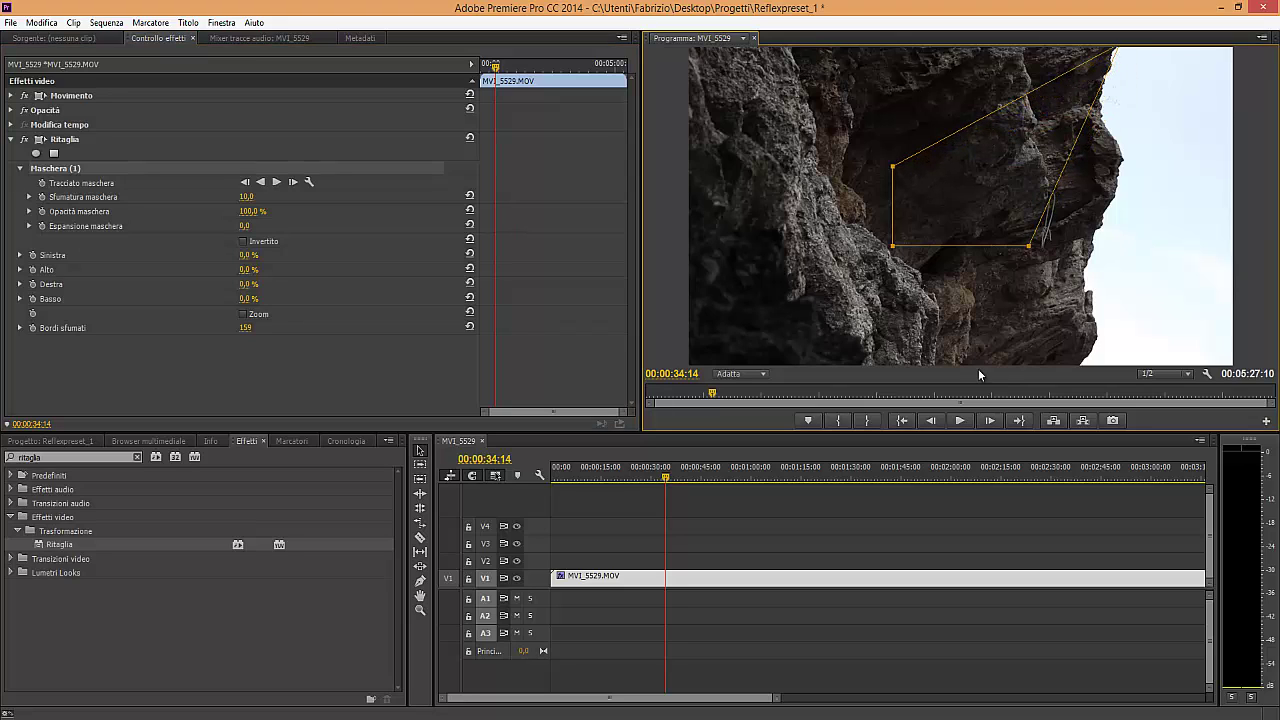
left_click(764, 375)
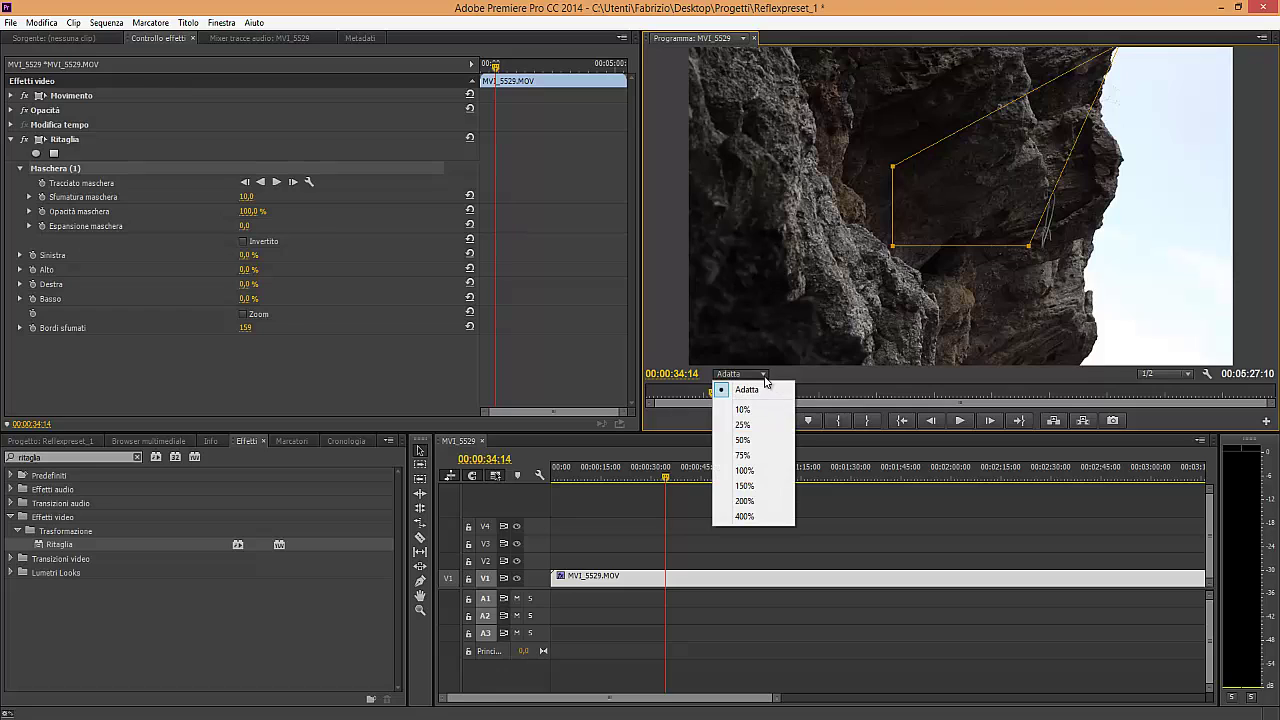
left_click(752, 487)
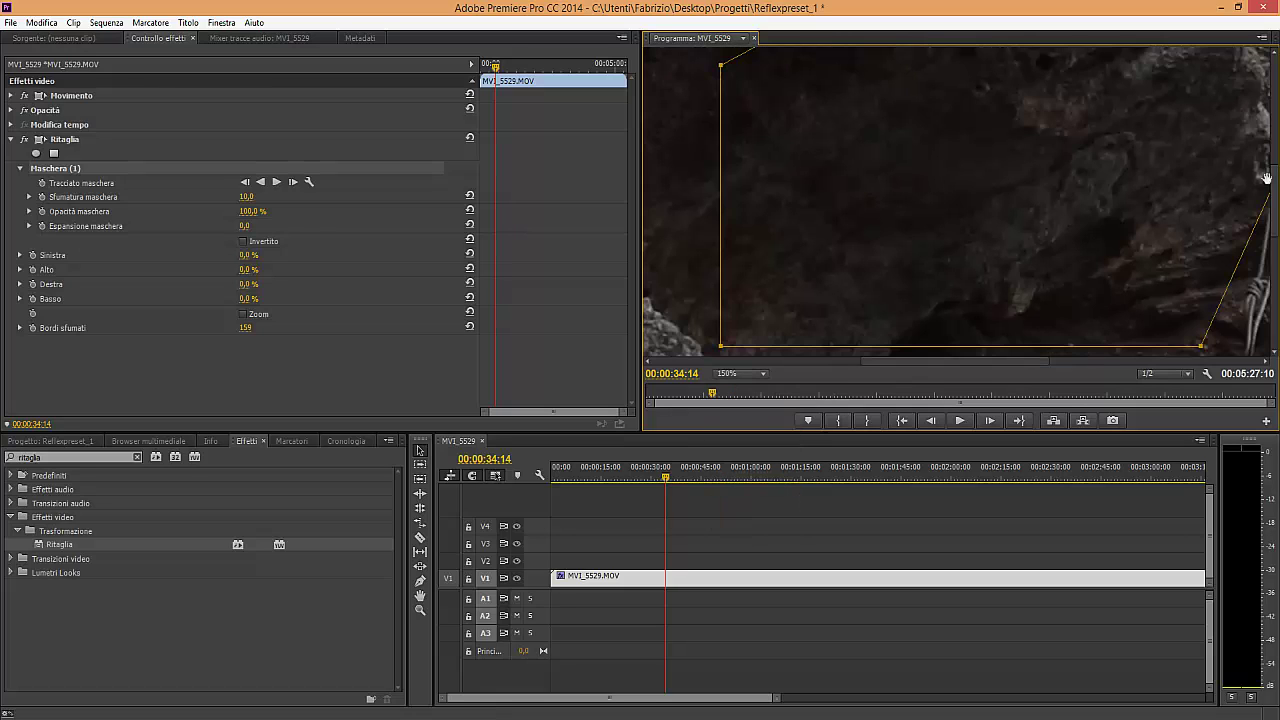
left_click_drag(1277, 203, 1277, 270)
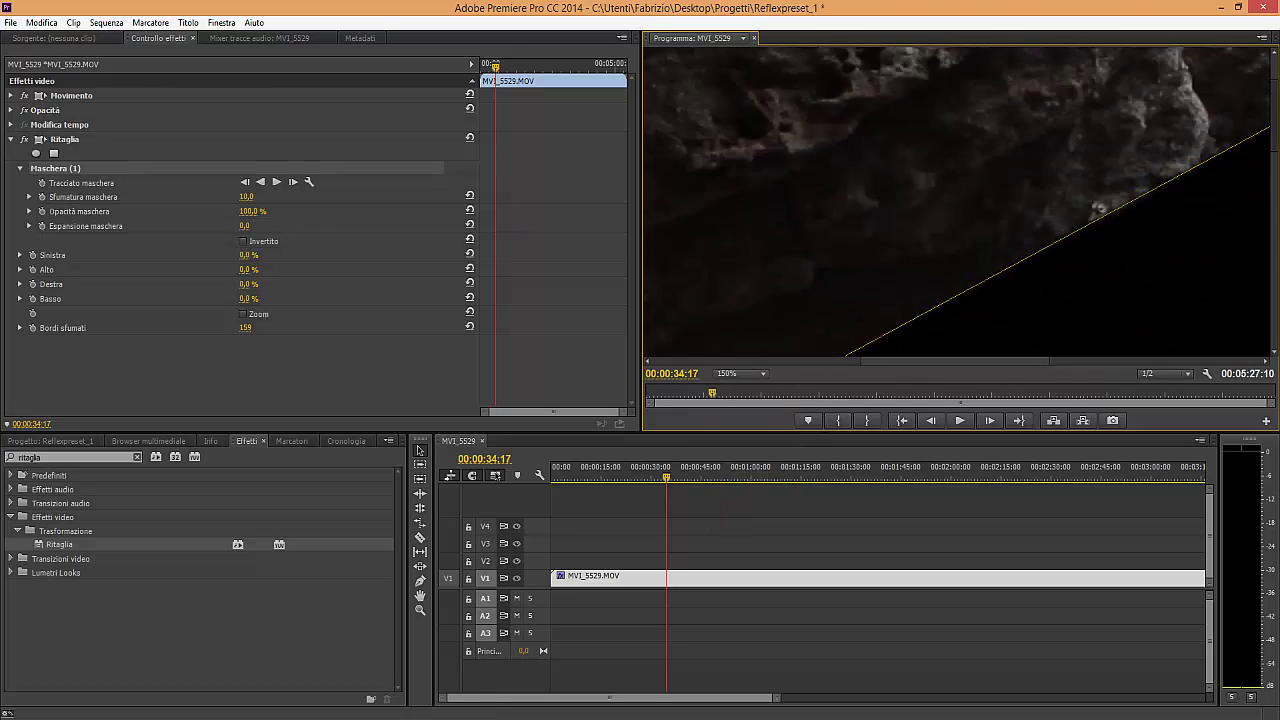
left_click_drag(922, 361, 1076, 392)
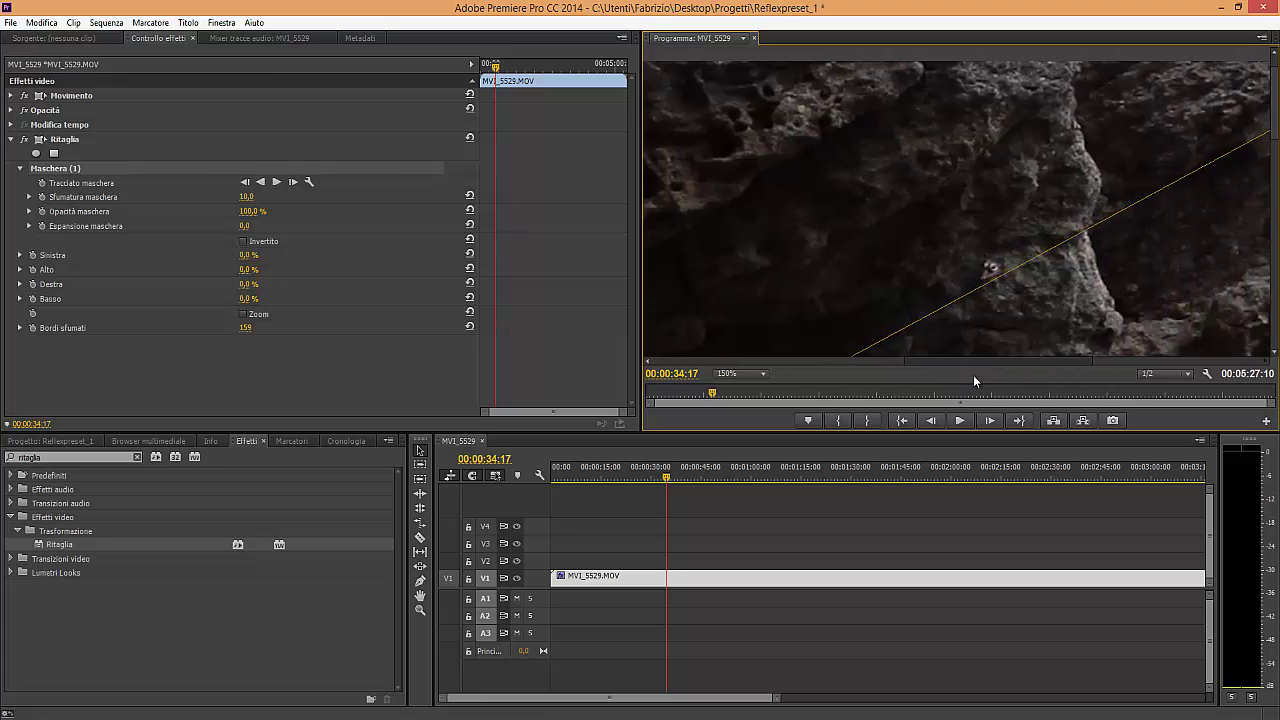
Step forward two frames and align the mask's top point with the cliff edge.
key("Right")
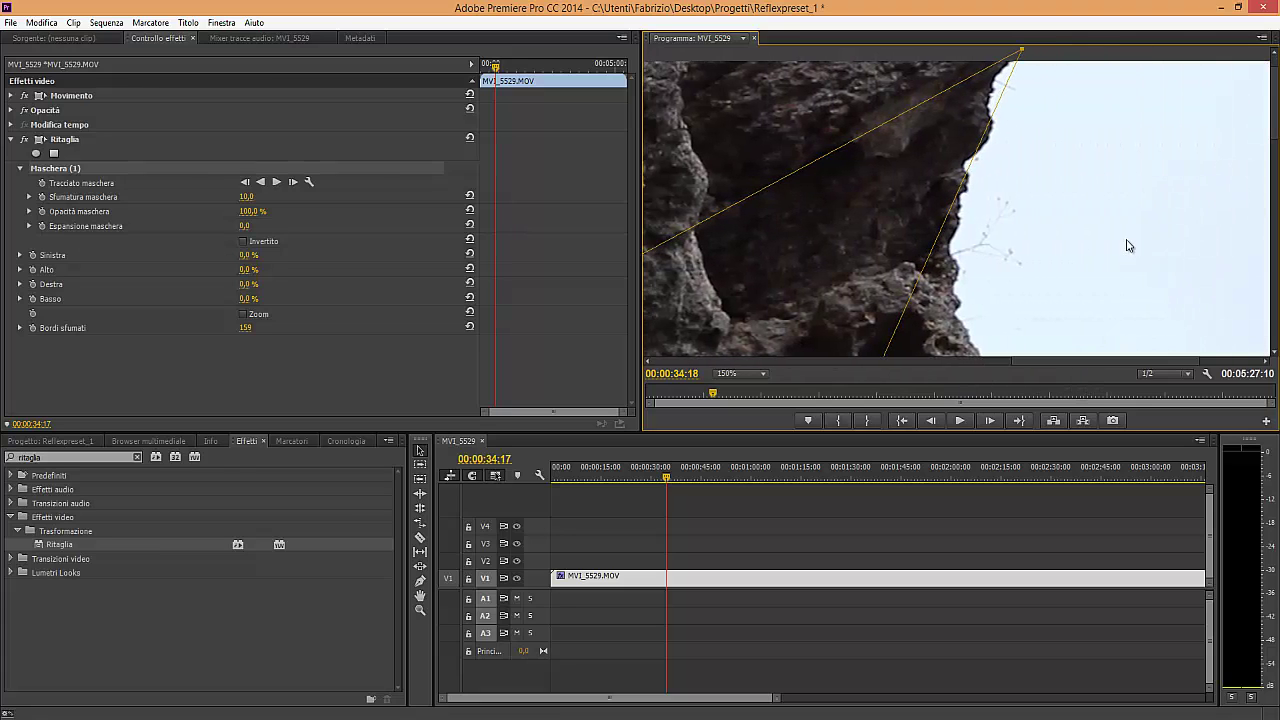
key("Right")
left_click(1276, 117)
left_click_drag(1021, 88, 1014, 100)
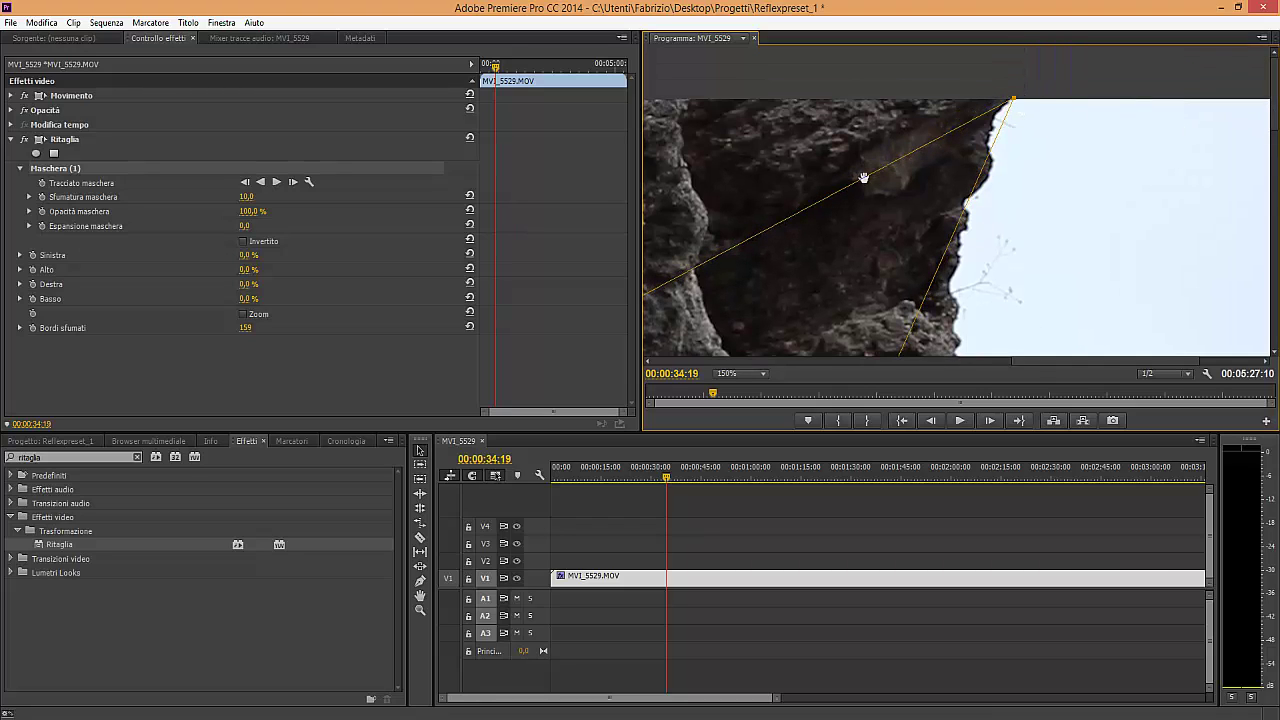
left_click_drag(863, 178, 863, 179)
Add several points along the mask's upper edge and pull them onto the cliff outline.
left_click(965, 128)
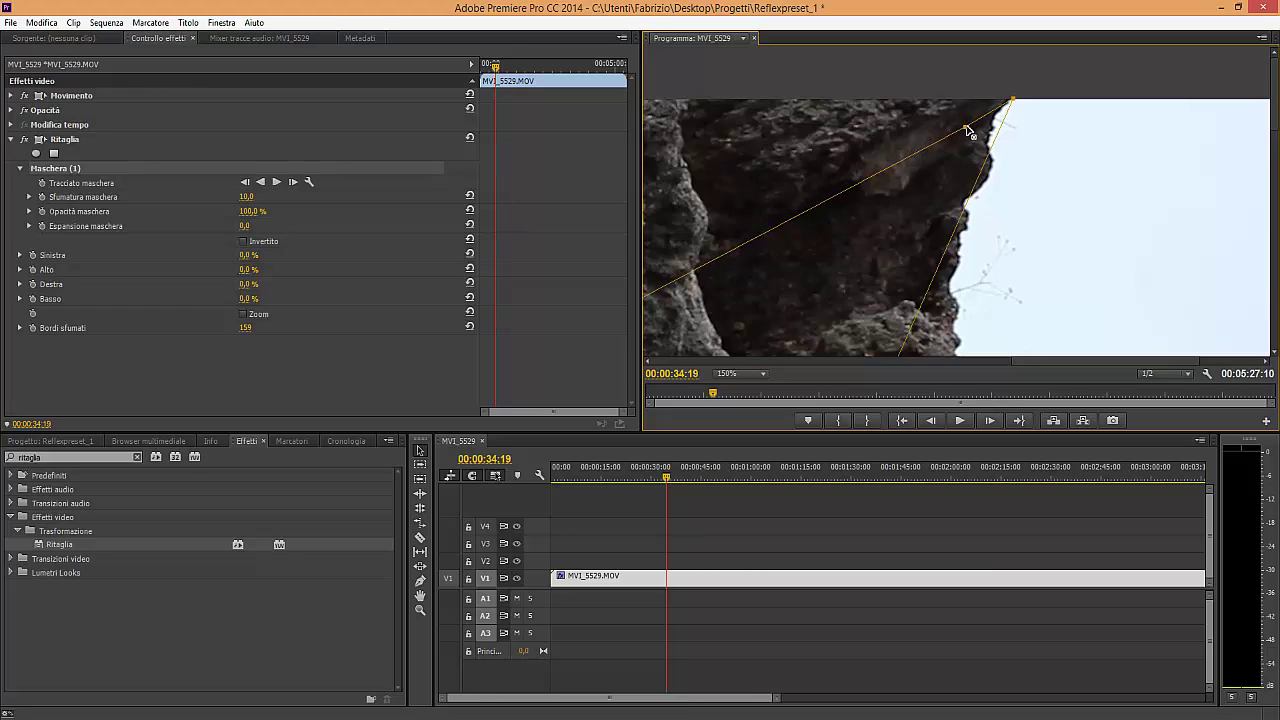
left_click_drag(967, 128, 997, 122)
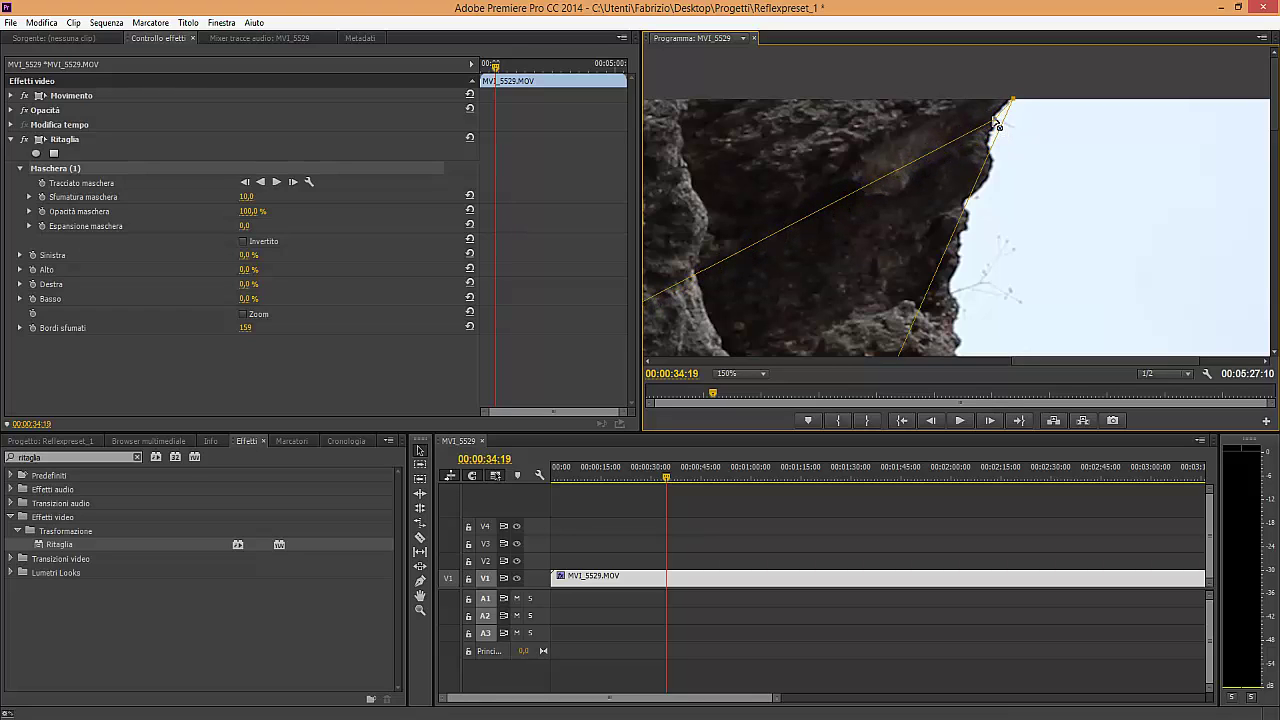
left_click(965, 132)
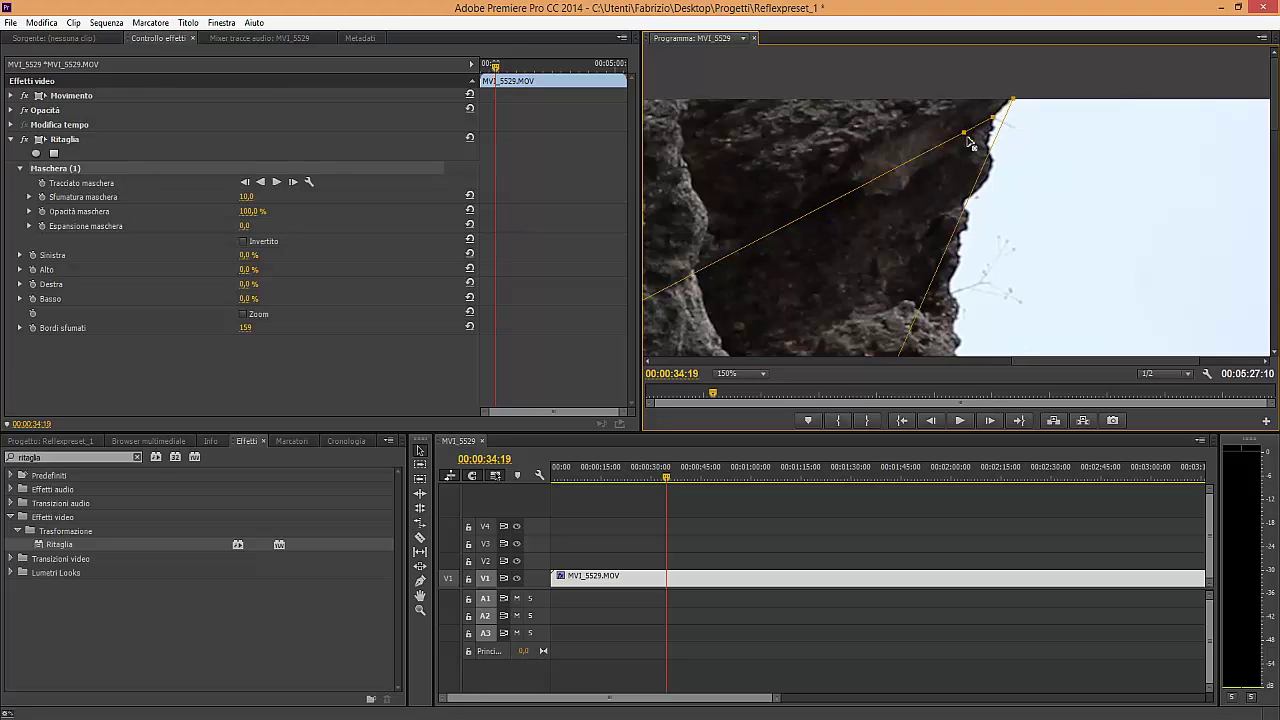
left_click_drag(964, 132, 988, 146)
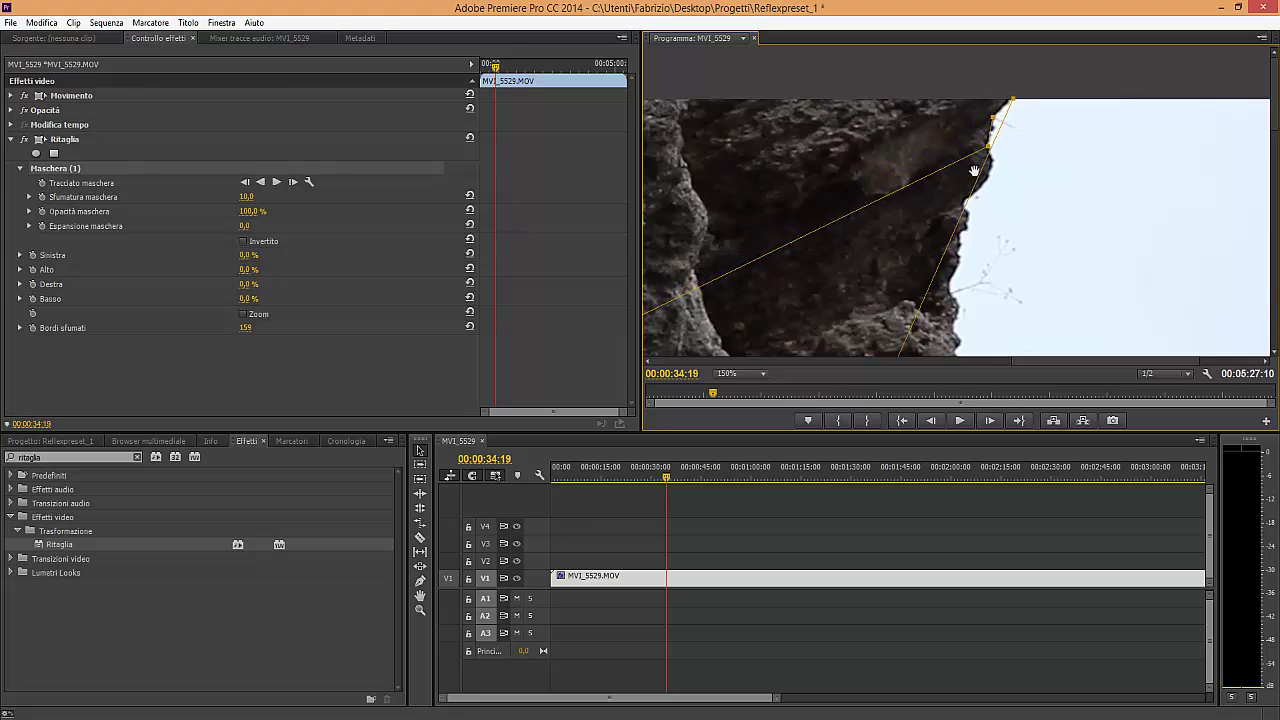
left_click(958, 166)
left_click_drag(958, 166, 990, 159)
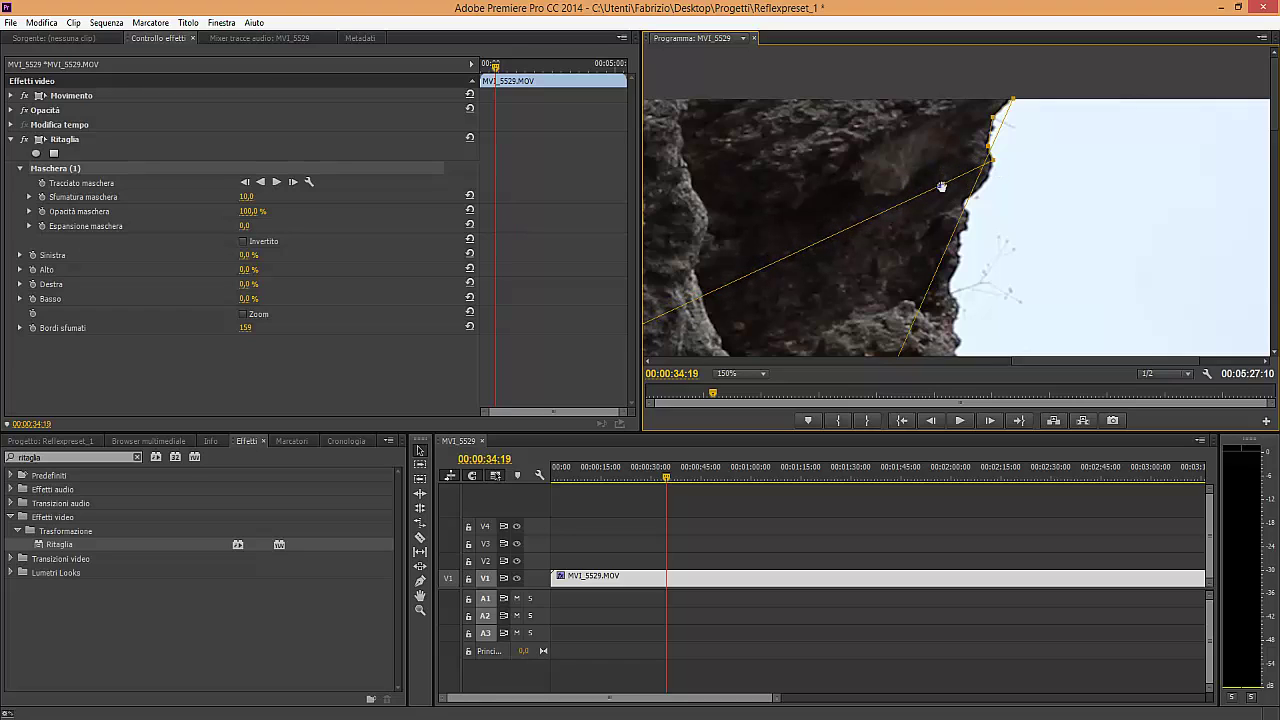
left_click_drag(941, 186, 990, 187)
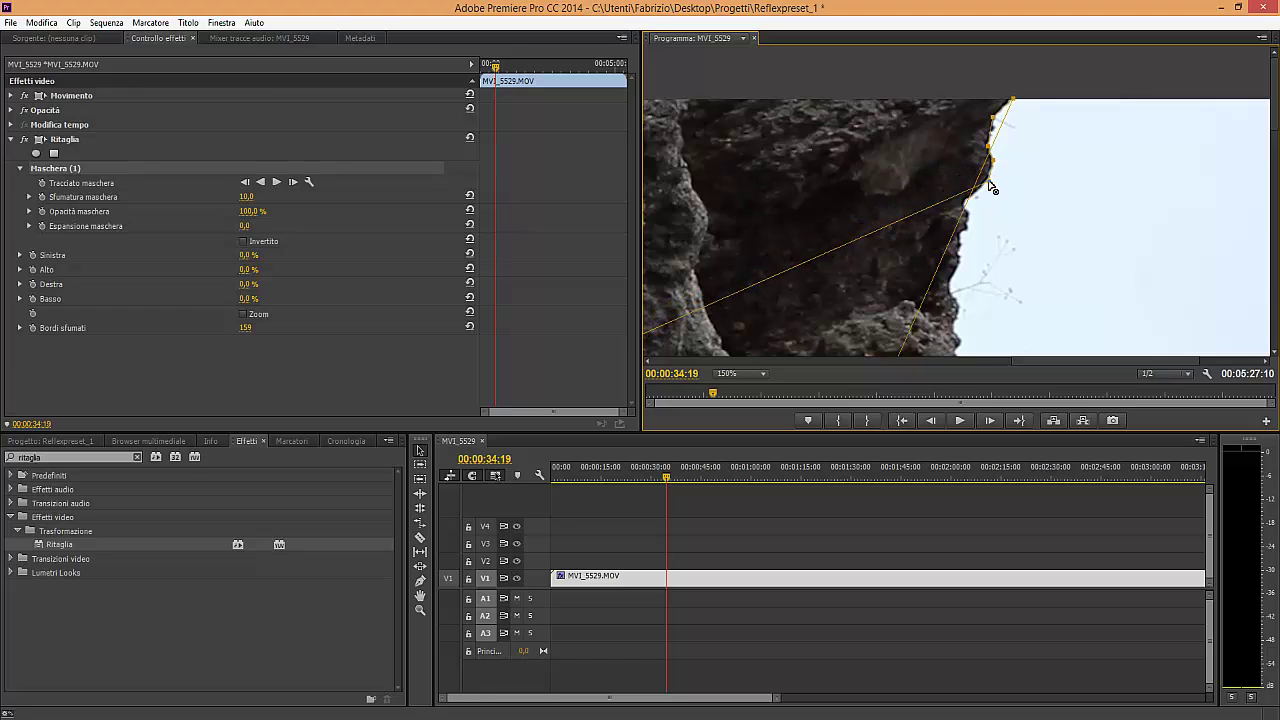
mouse_move(915, 215)
left_mouse_down()
mouse_move(970, 196)
mouse_move(967, 210)
left_mouse_up()
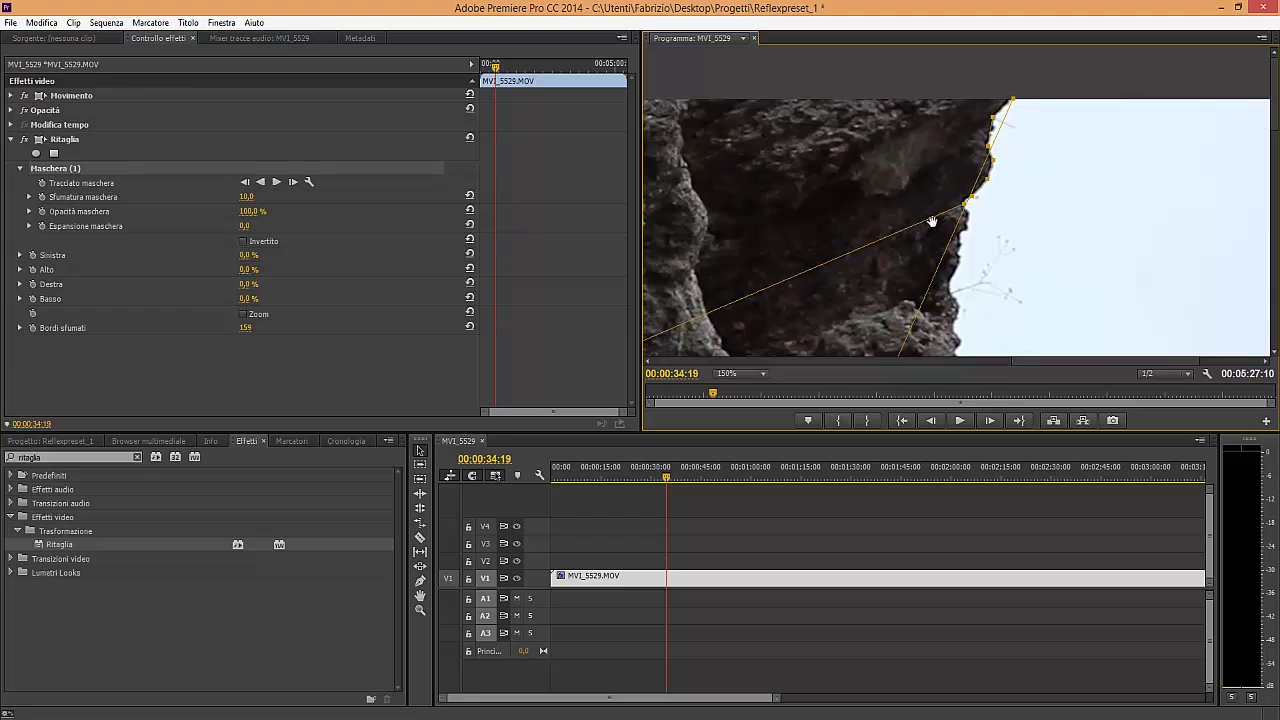
Add and reposition points on the mask's lower-left edge, undoing one extra point.
left_click(929, 219)
left_click_drag(930, 219, 967, 212)
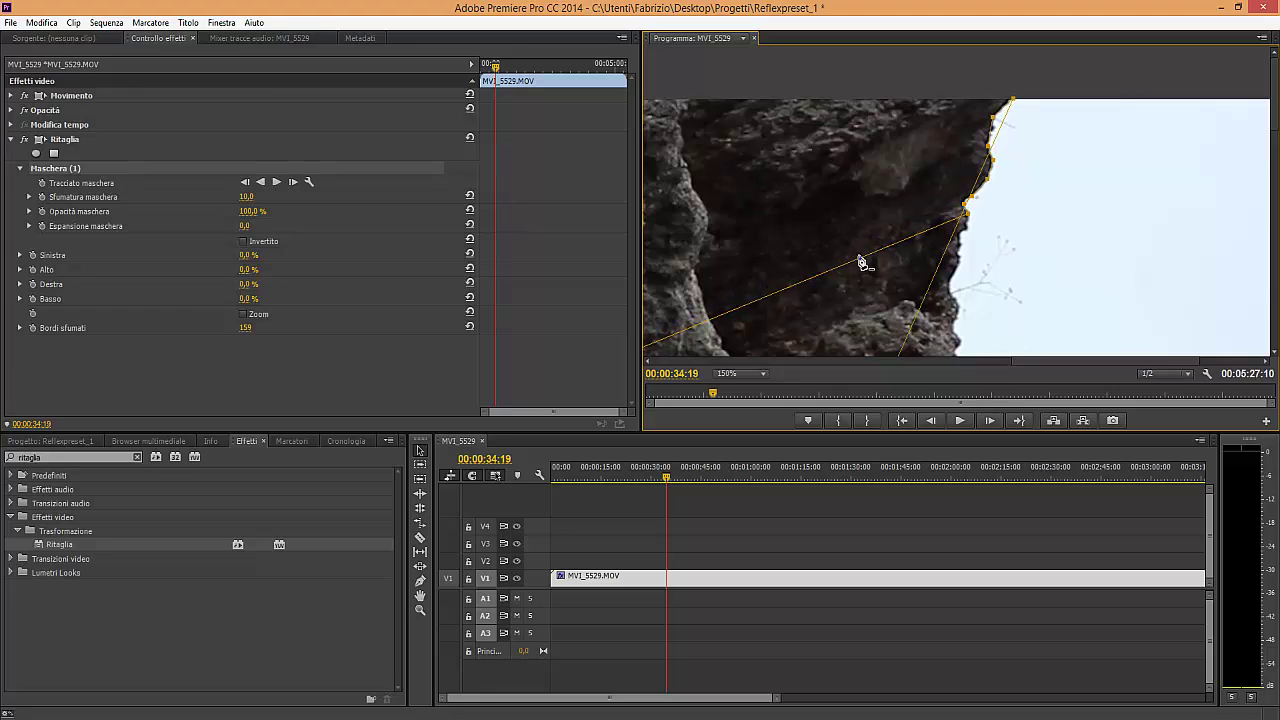
left_click_drag(852, 259, 970, 237)
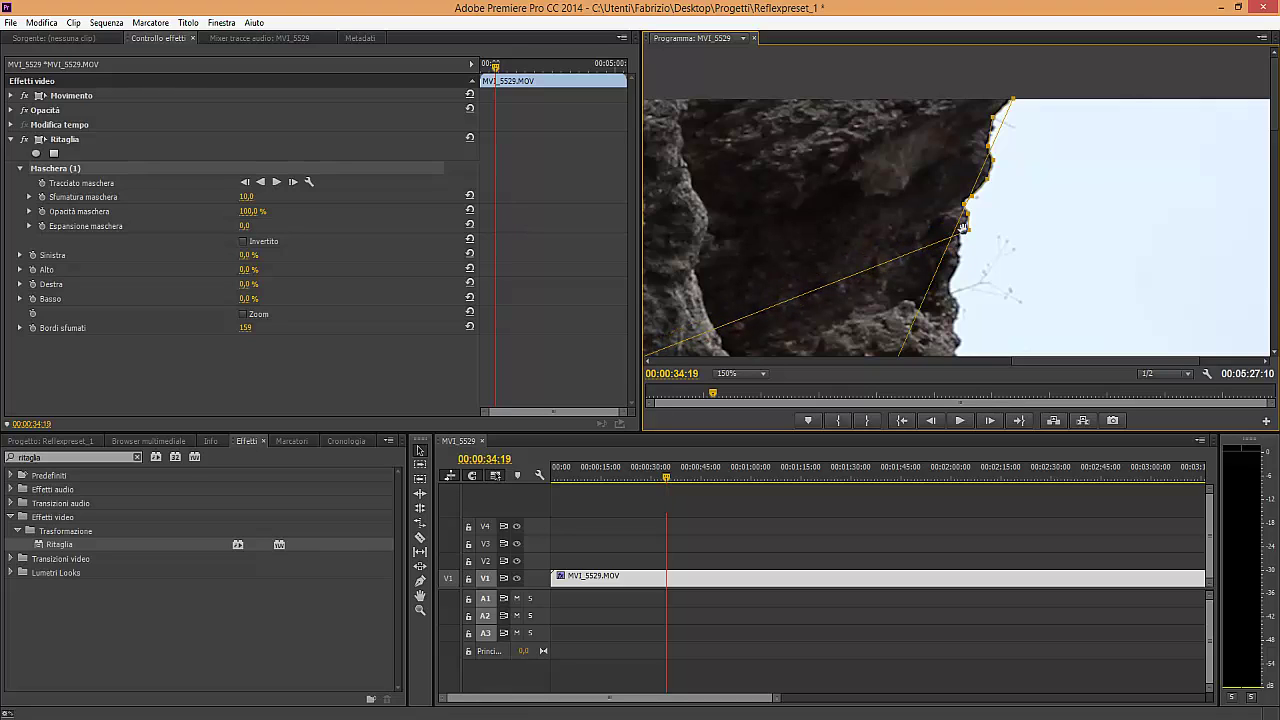
left_click(930, 247)
key("ctrl+z")
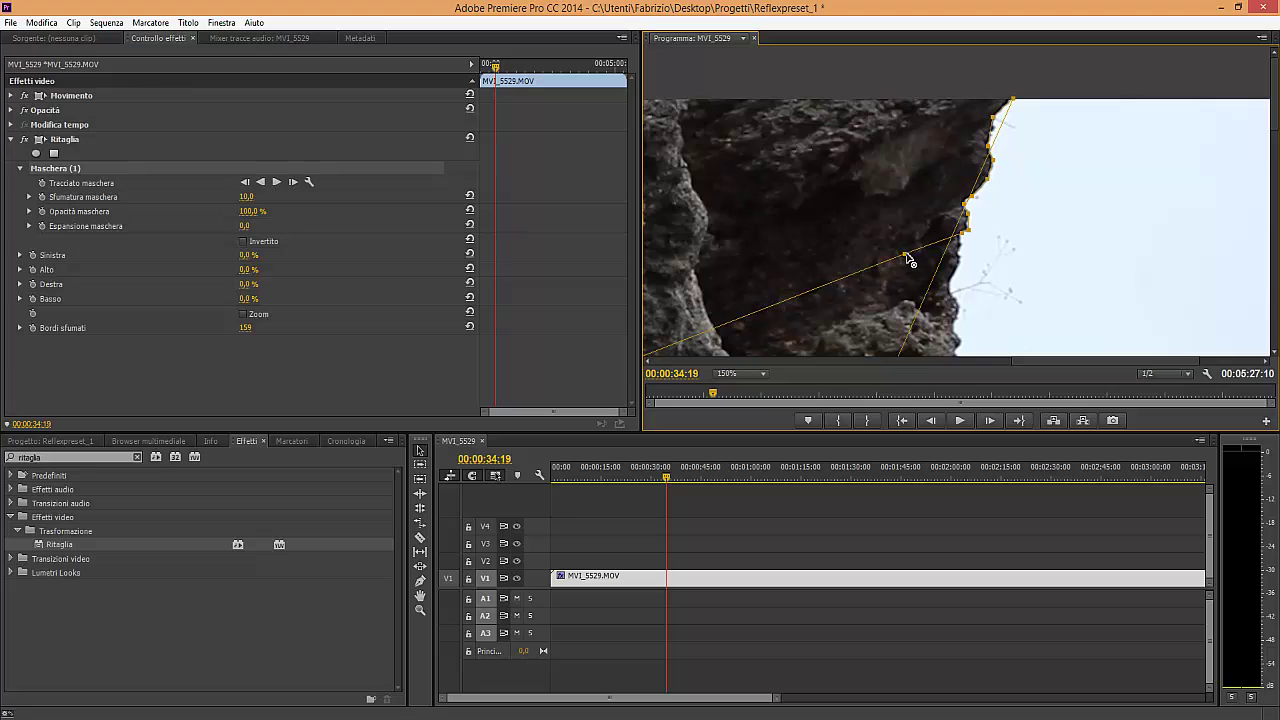
left_click_drag(965, 233, 961, 252)
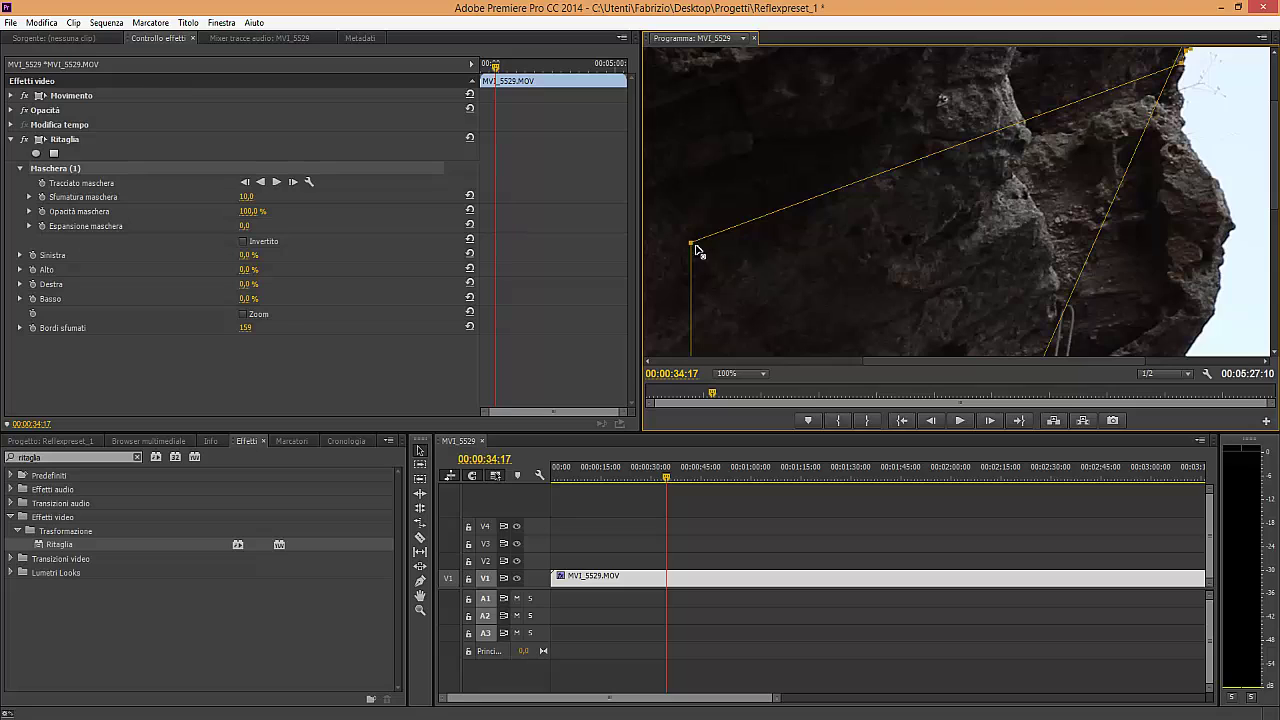
Swing the mask's left corners up and across to the sky's top-right.
left_click_drag(695, 244, 1188, 80)
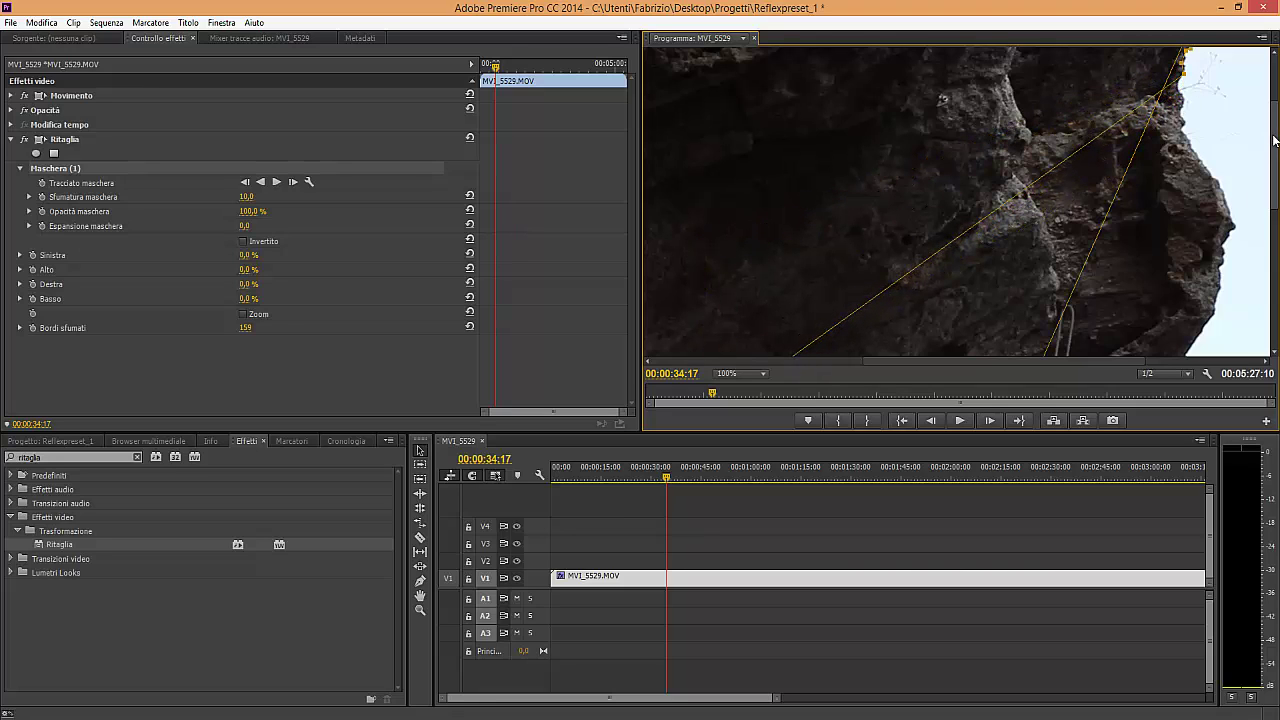
scroll(1278, 168, "down", 3)
scroll(1278, 168, "down", 2)
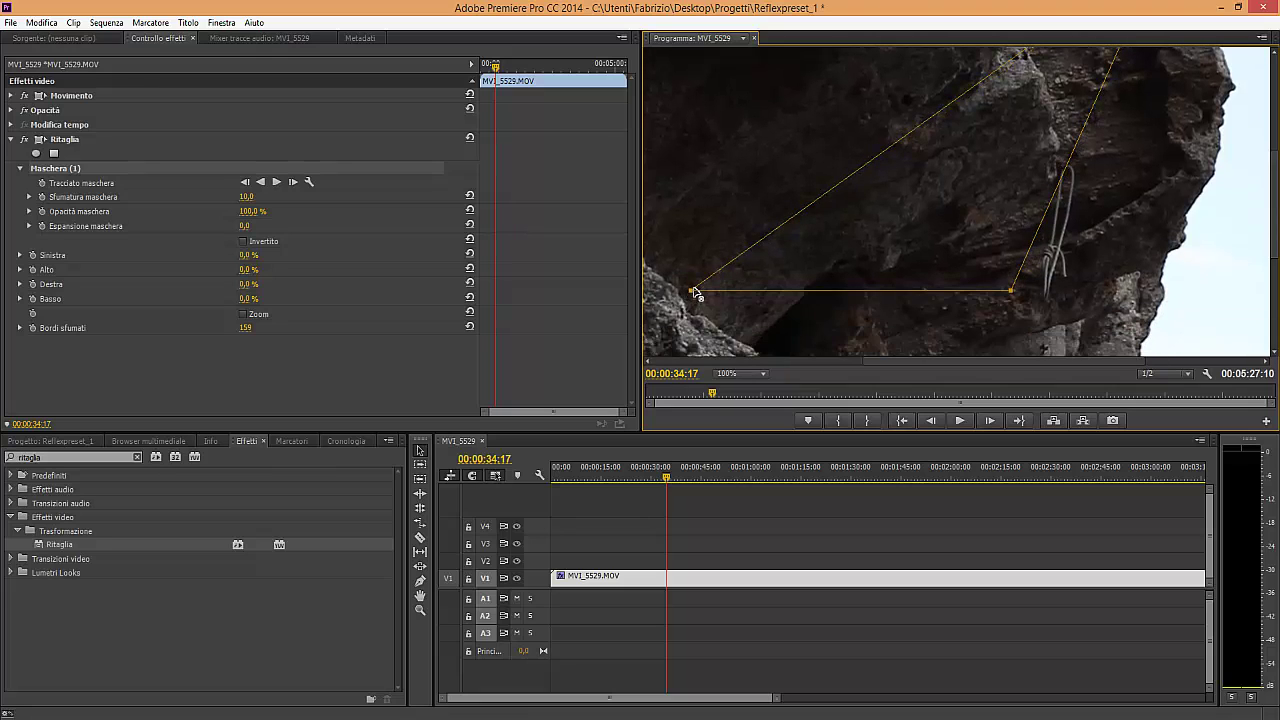
left_click_drag(695, 293, 991, 120)
scroll(1276, 200, "up", 2)
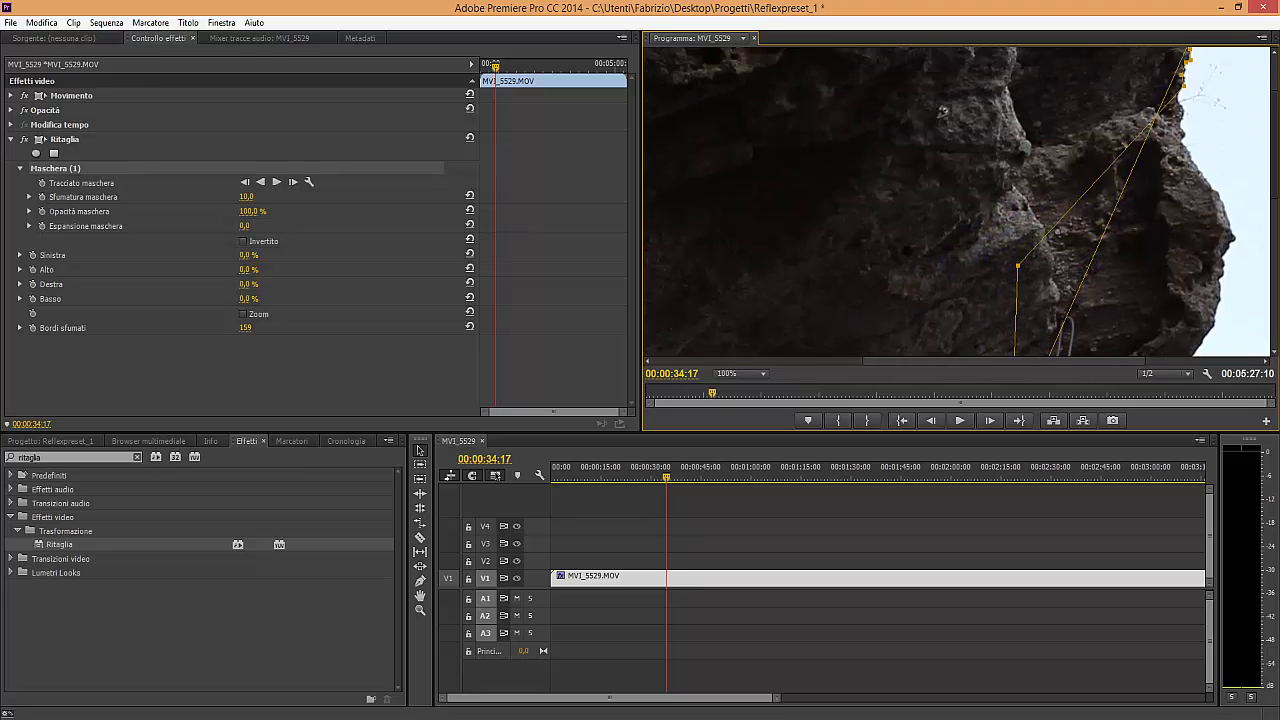
mouse_move(1020, 280)
left_mouse_down()
mouse_move(1188, 130)
mouse_move(1183, 118)
left_mouse_up()
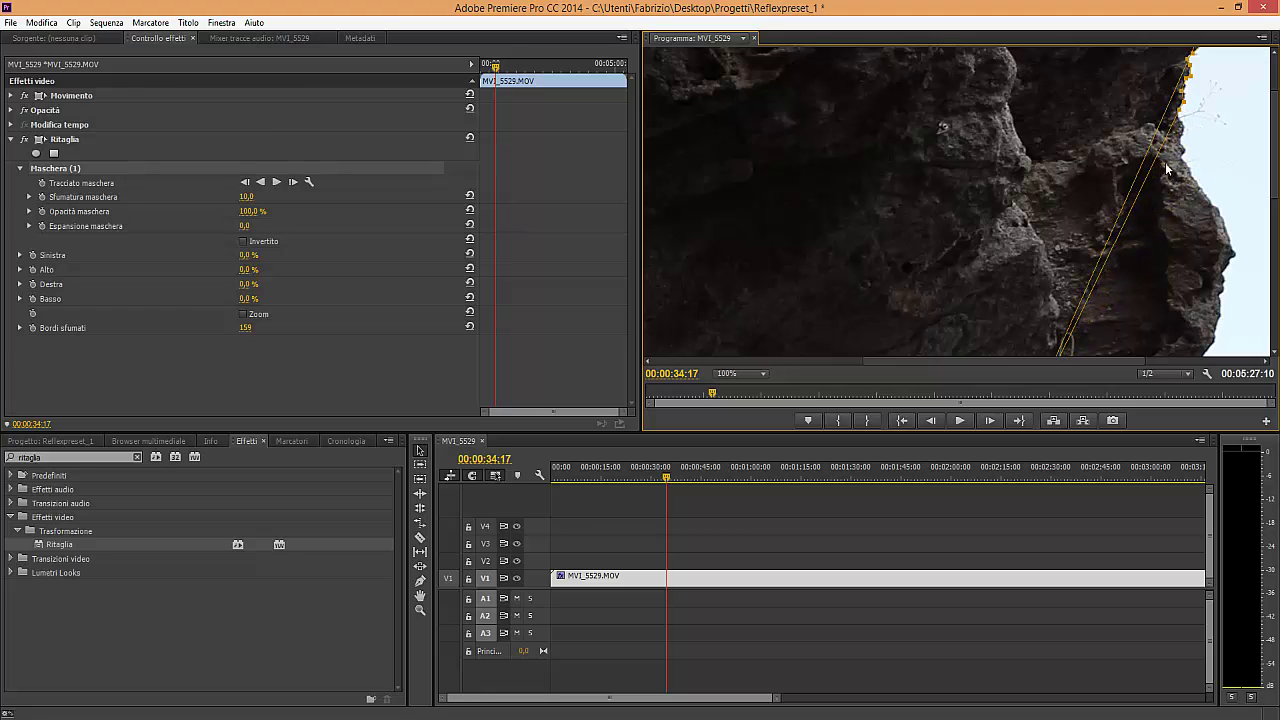
left_click_drag(1186, 128, 1189, 122)
mouse_move(1188, 163)
left_mouse_down()
mouse_move(1171, 183)
mouse_move(1203, 185)
mouse_move(1212, 210)
left_mouse_up()
Refine the top mask points and lay the bottom mask edge along the frame bottom.
scroll(1207, 228, "down", 3)
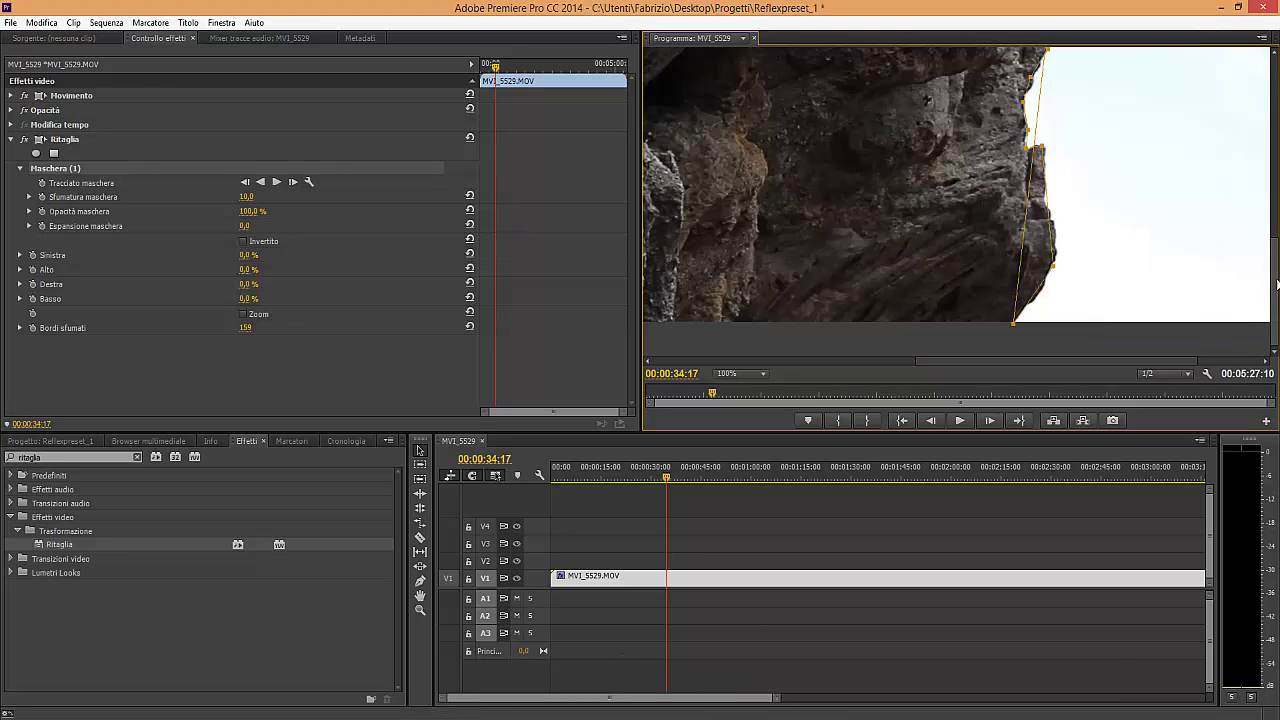
left_click_drag(1273, 290, 1273, 98)
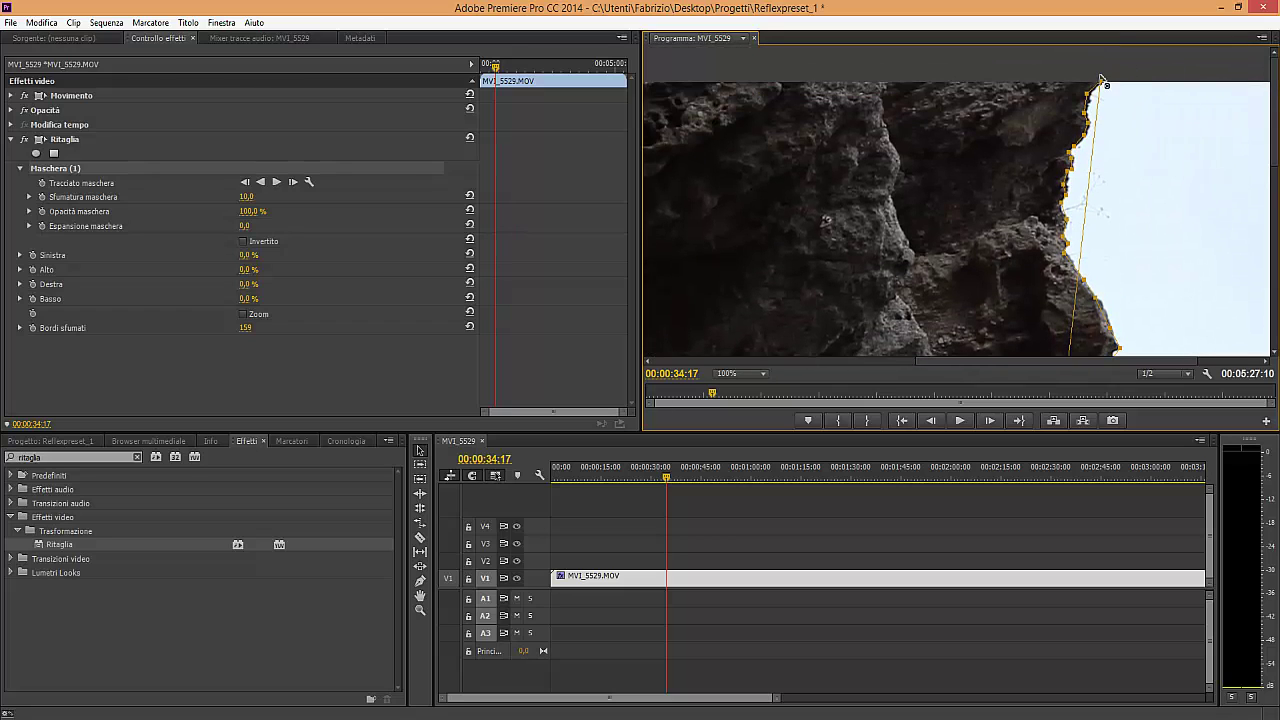
left_click_drag(1102, 82, 1104, 81)
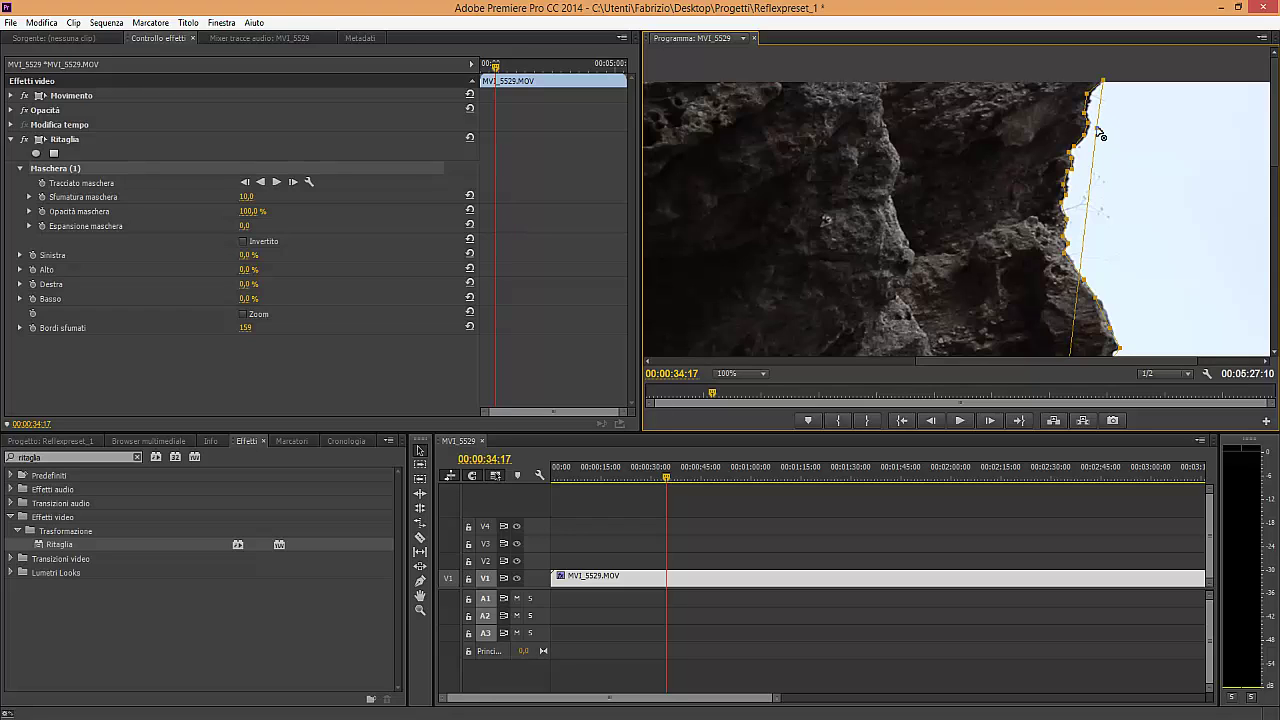
left_click_drag(1100, 133, 1270, 88)
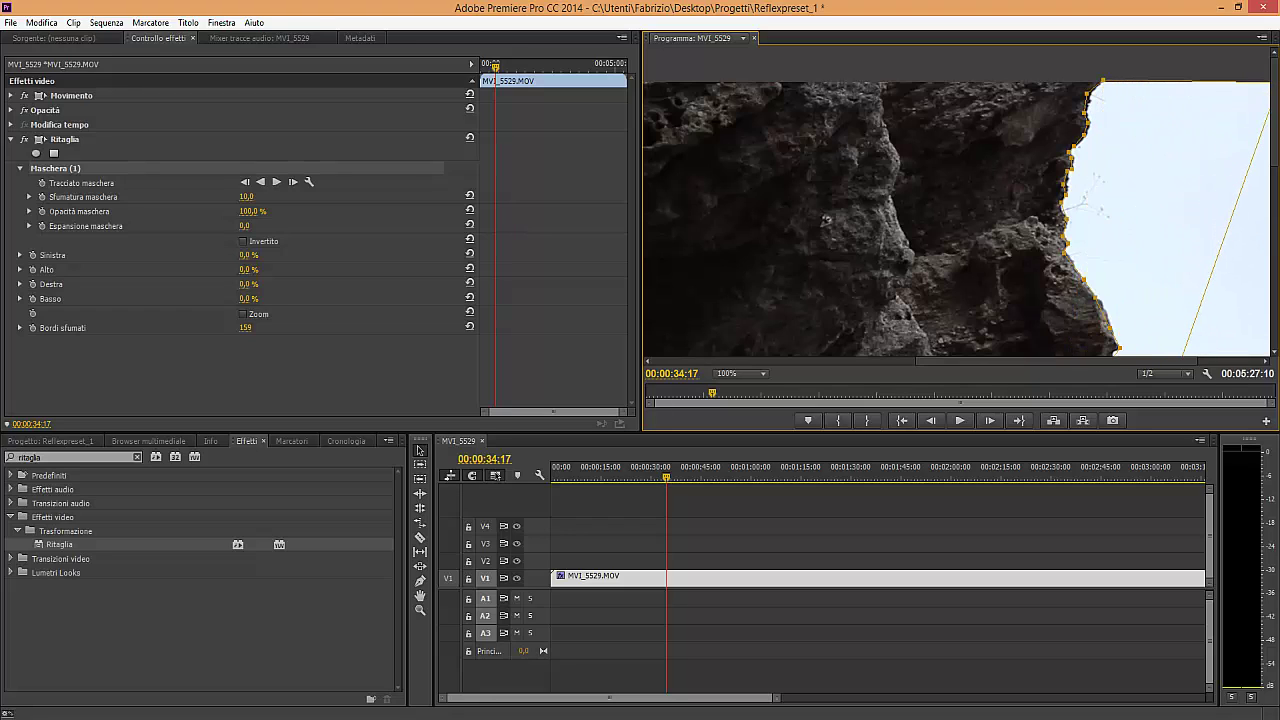
scroll(1218, 314, "down", 8)
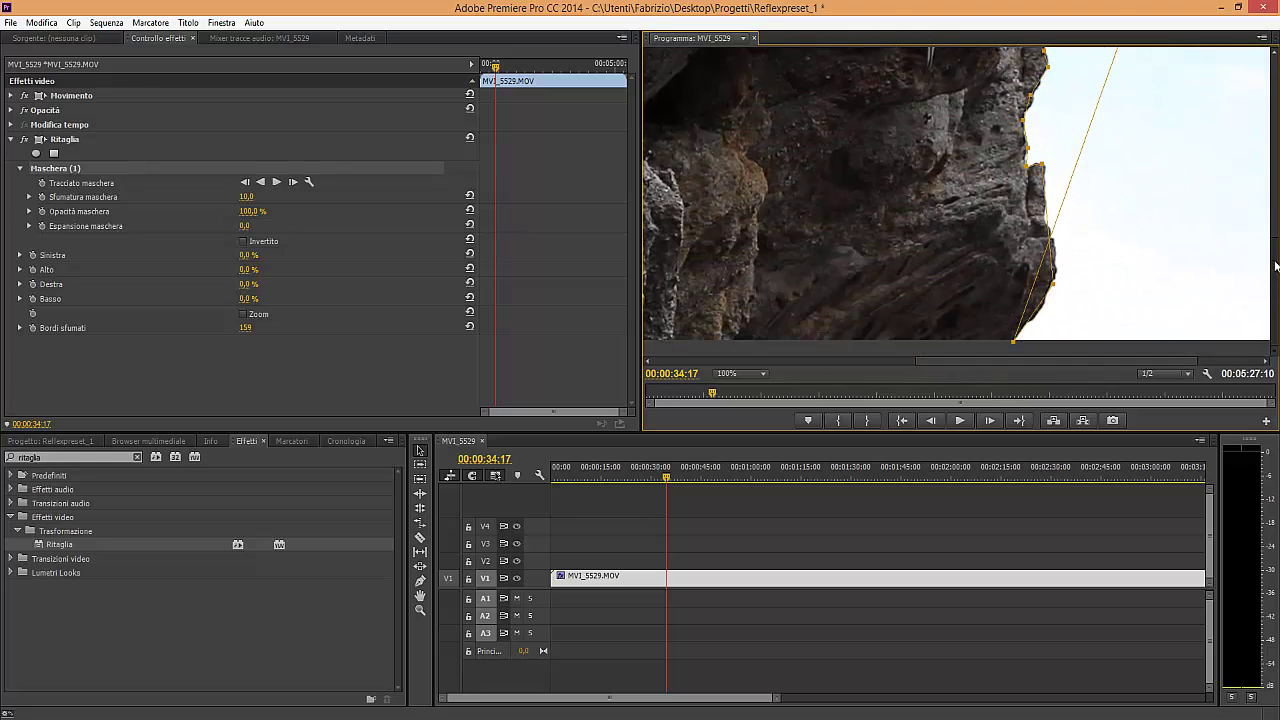
left_click_drag(1017, 326, 1041, 320)
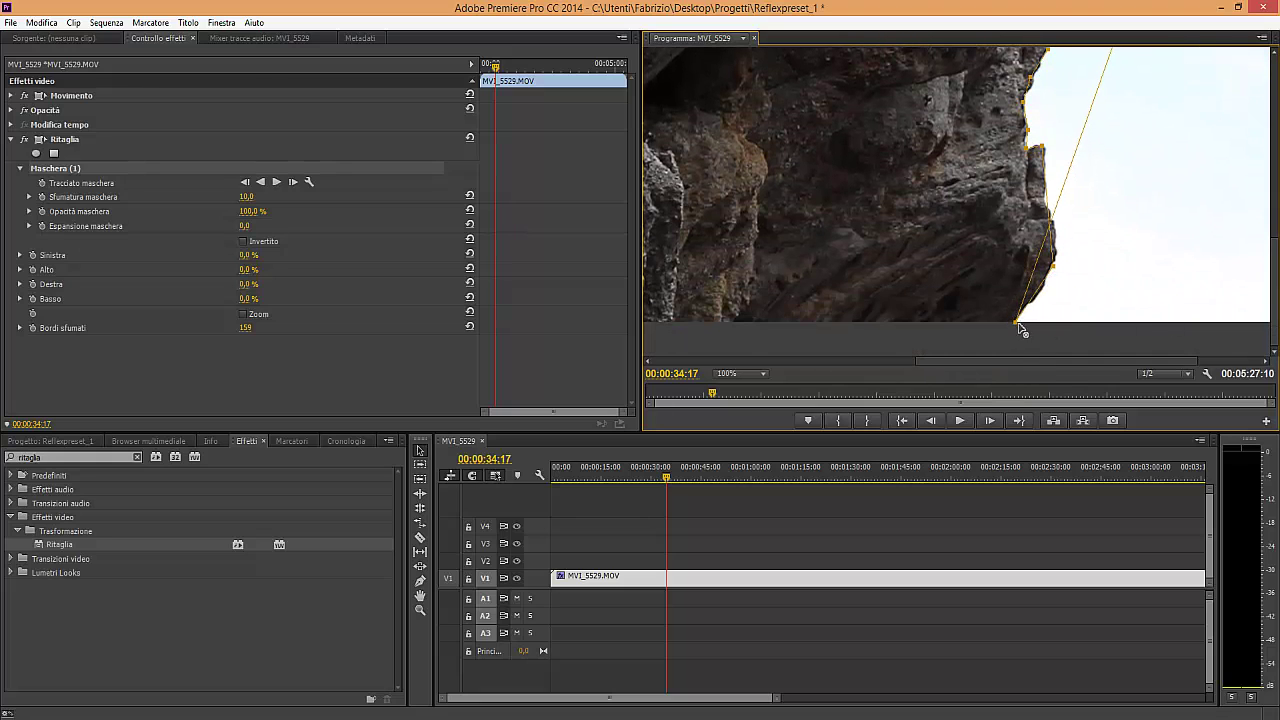
left_click_drag(1018, 321, 1013, 323)
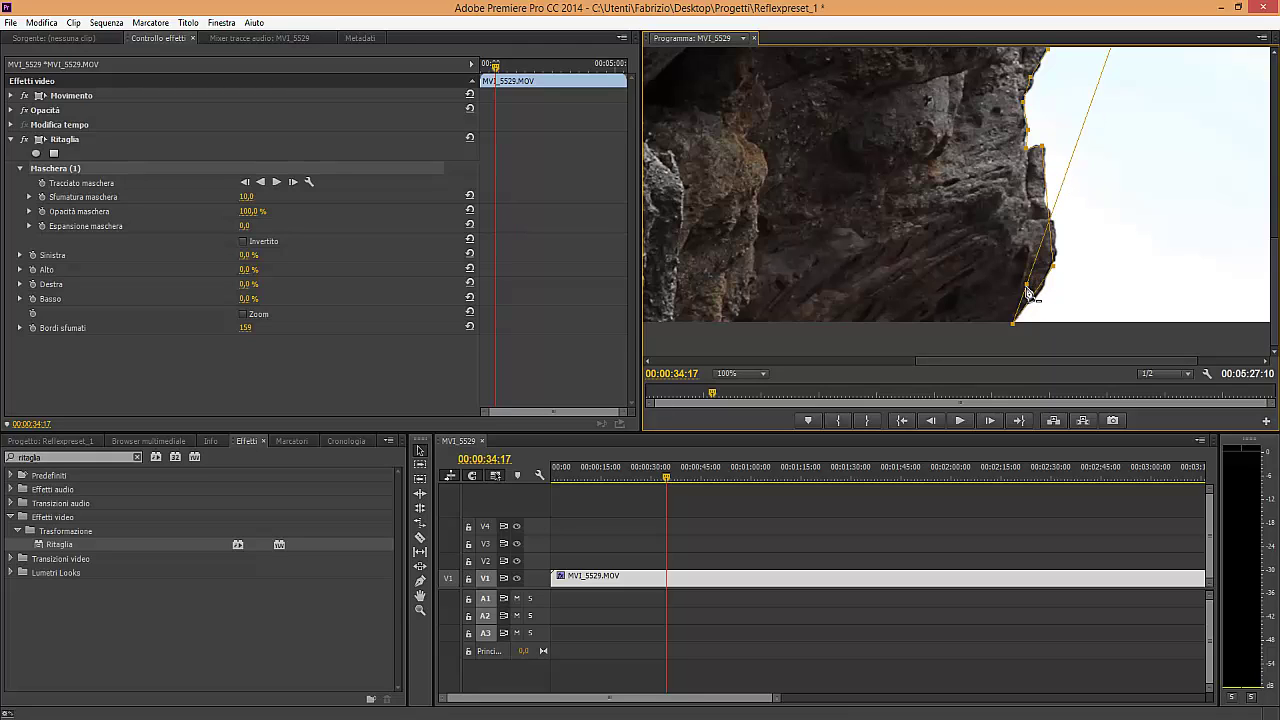
left_click_drag(1030, 290, 1262, 332)
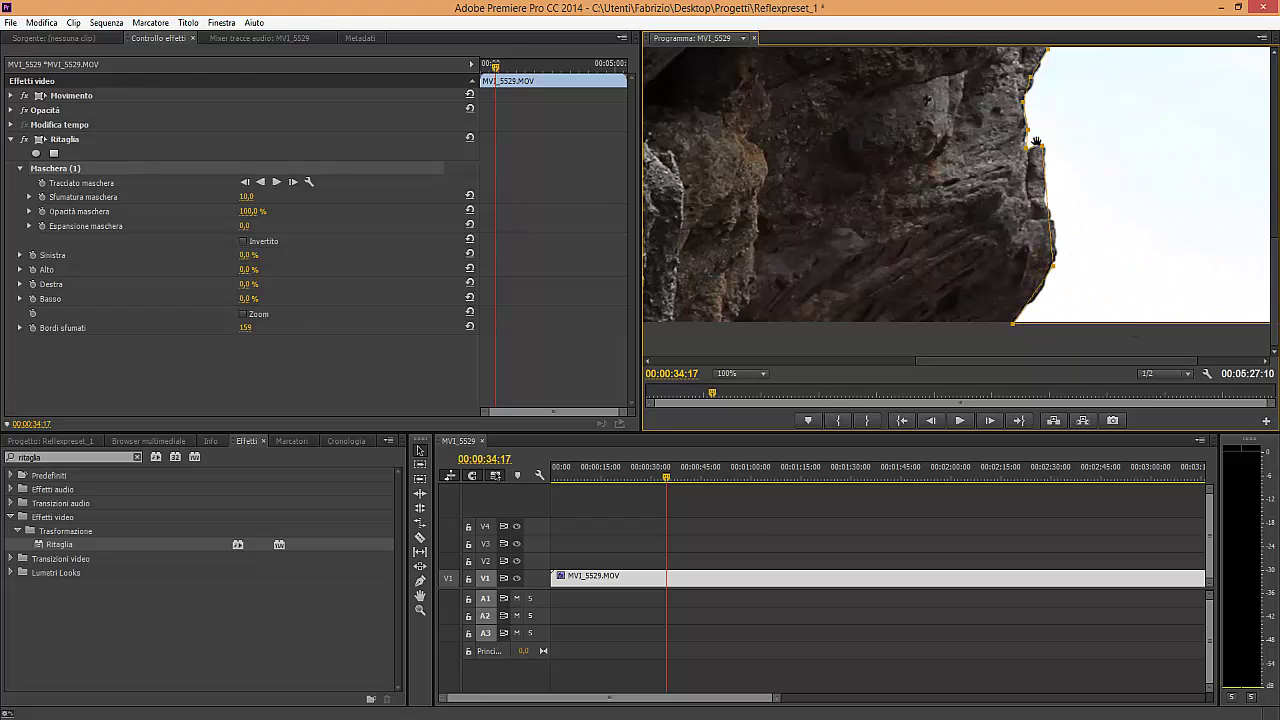
At 75% zoom, pin the mask's corners to the frame's top-right and bottom-right corners.
left_click(766, 372)
left_click(758, 455)
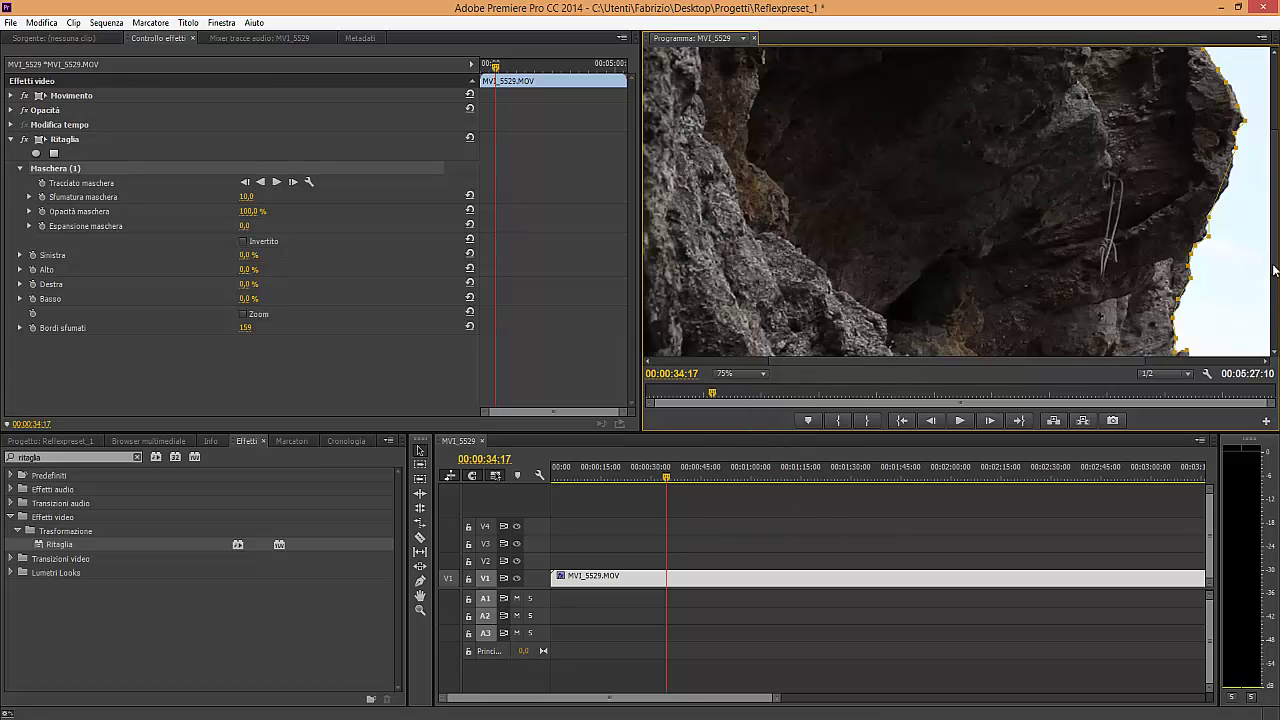
left_click_drag(1275, 270, 1275, 196)
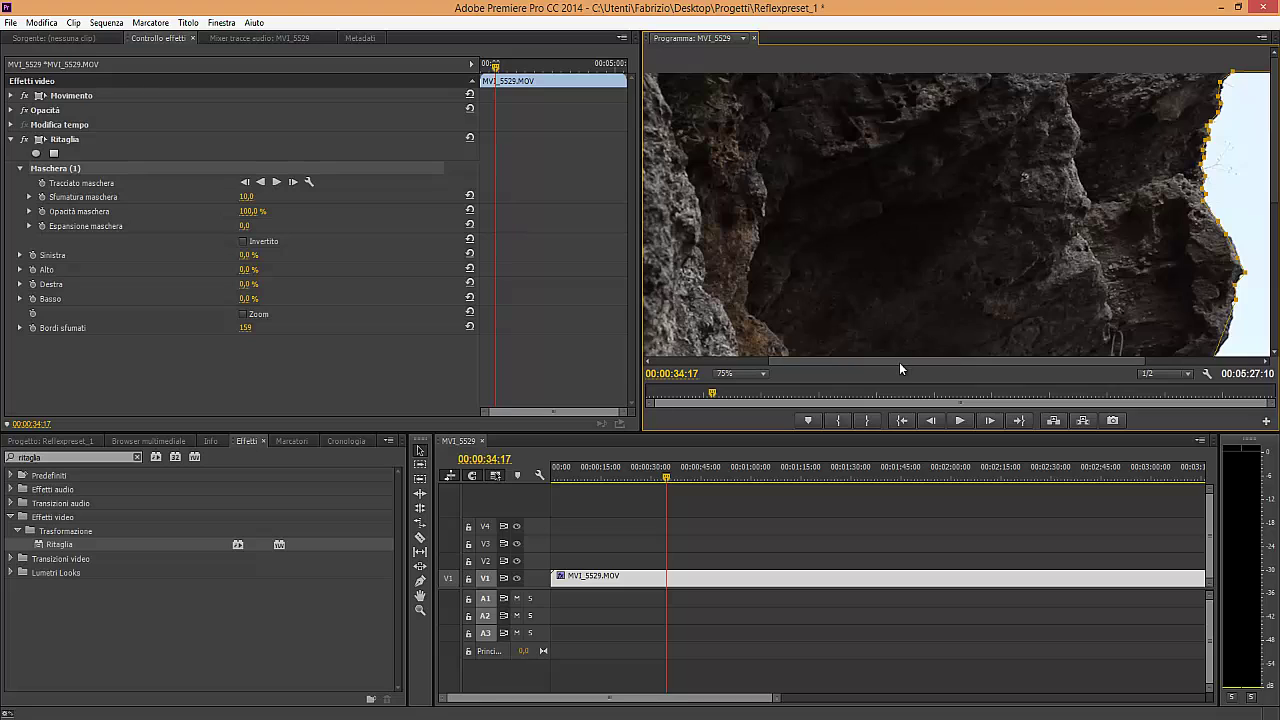
left_click_drag(899, 364, 1065, 370)
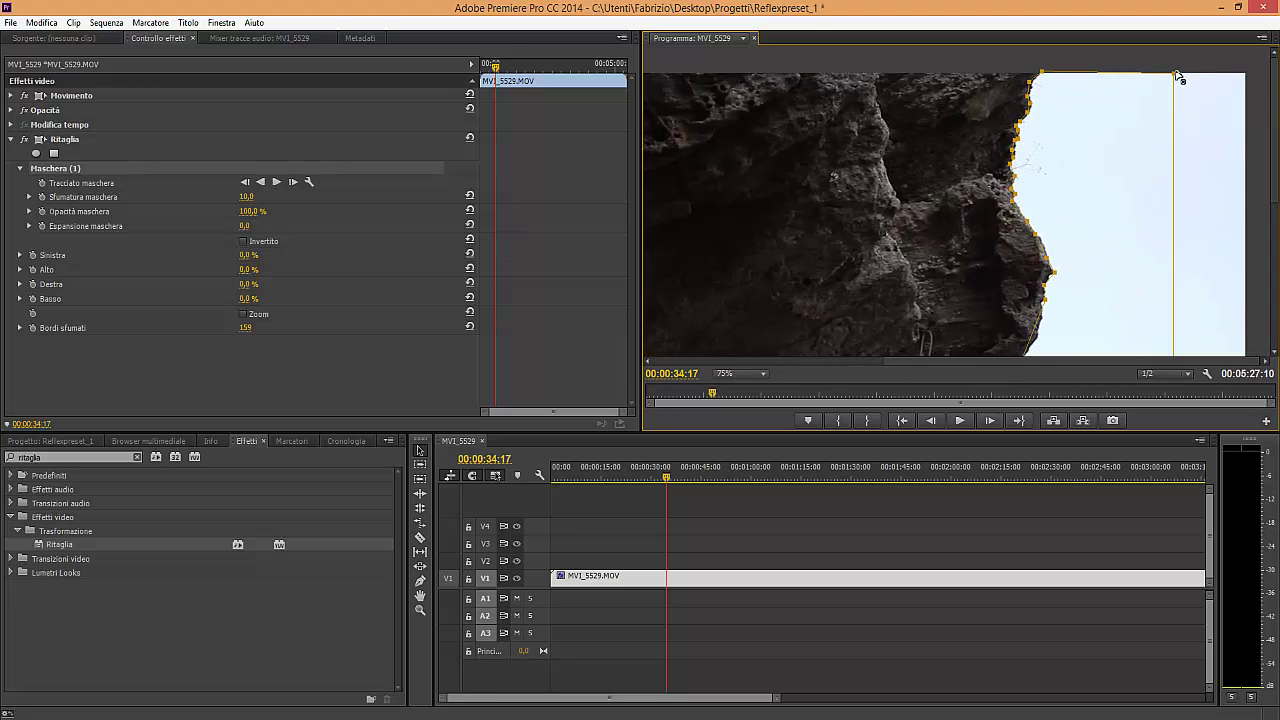
mouse_move(1177, 74)
left_mouse_down()
mouse_move(1255, 73)
mouse_move(1276, 230)
left_mouse_up()
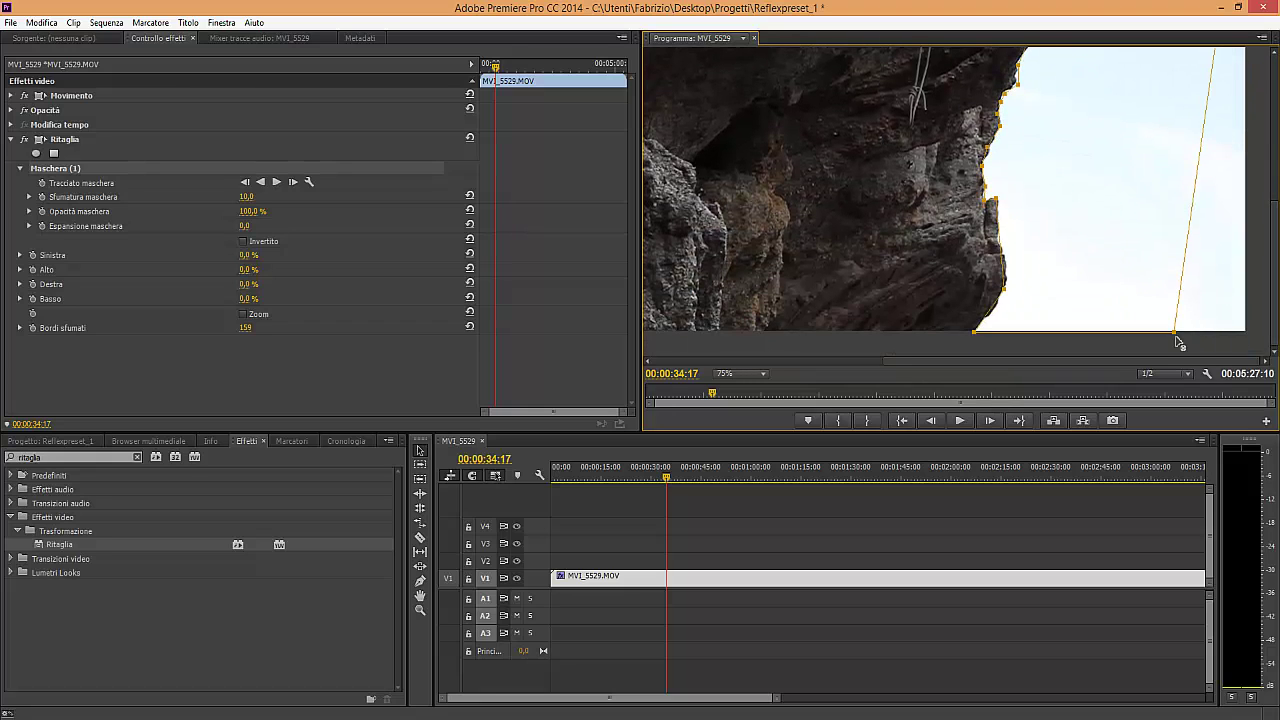
mouse_move(1176, 334)
left_mouse_down()
mouse_move(1250, 332)
mouse_move(1277, 232)
left_mouse_up()
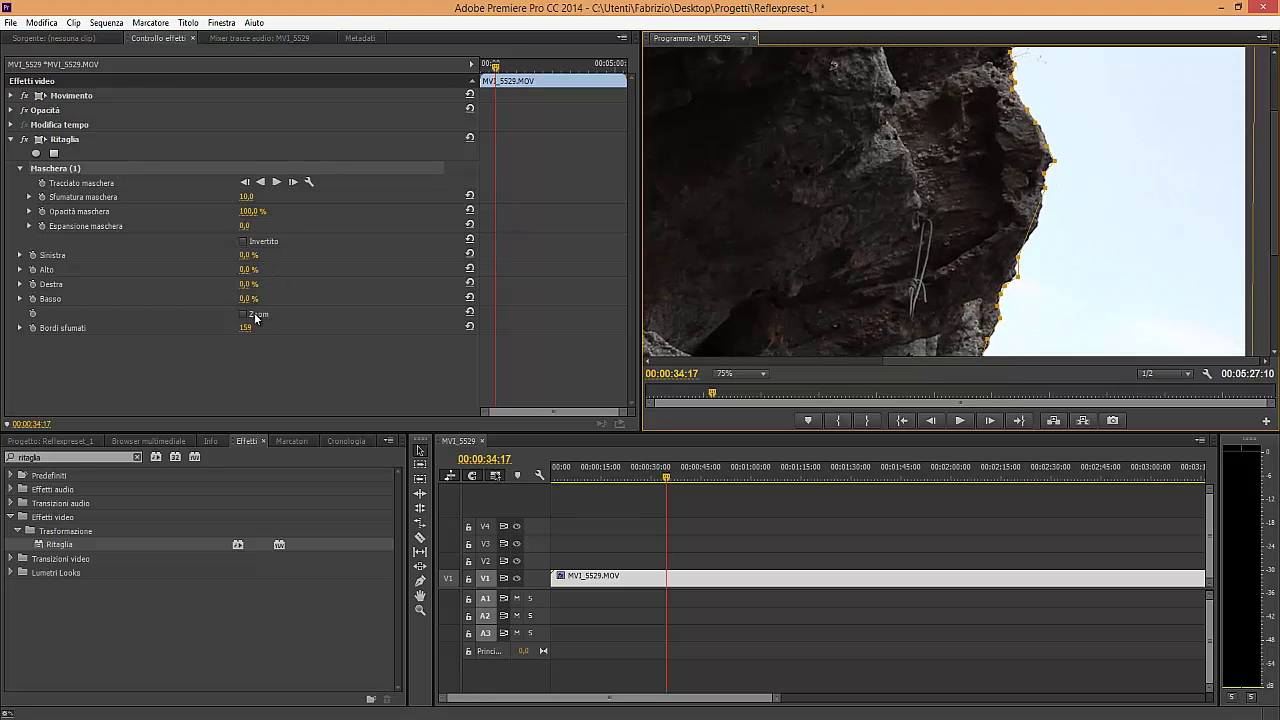
Crop 83% from the right with Ritaglia's Destra to remove the sky.
left_click_drag(241, 286, 309, 303)
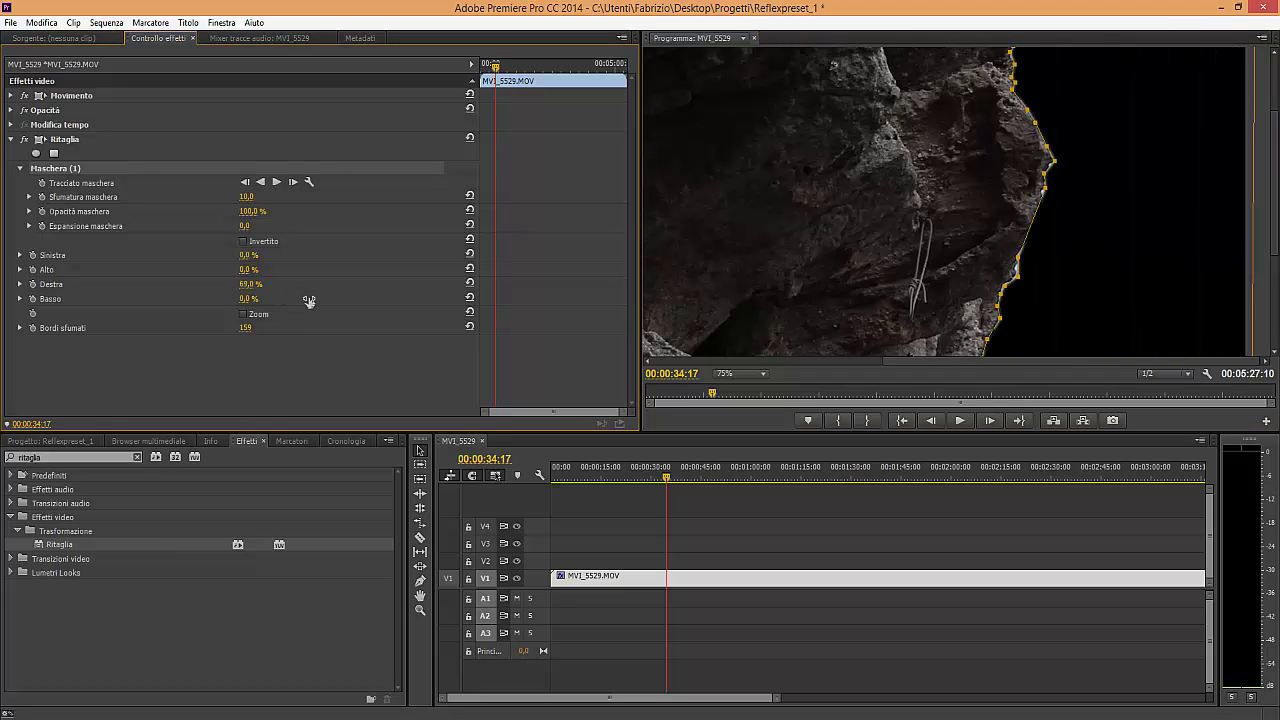
left_click_drag(1276, 161, 1278, 240)
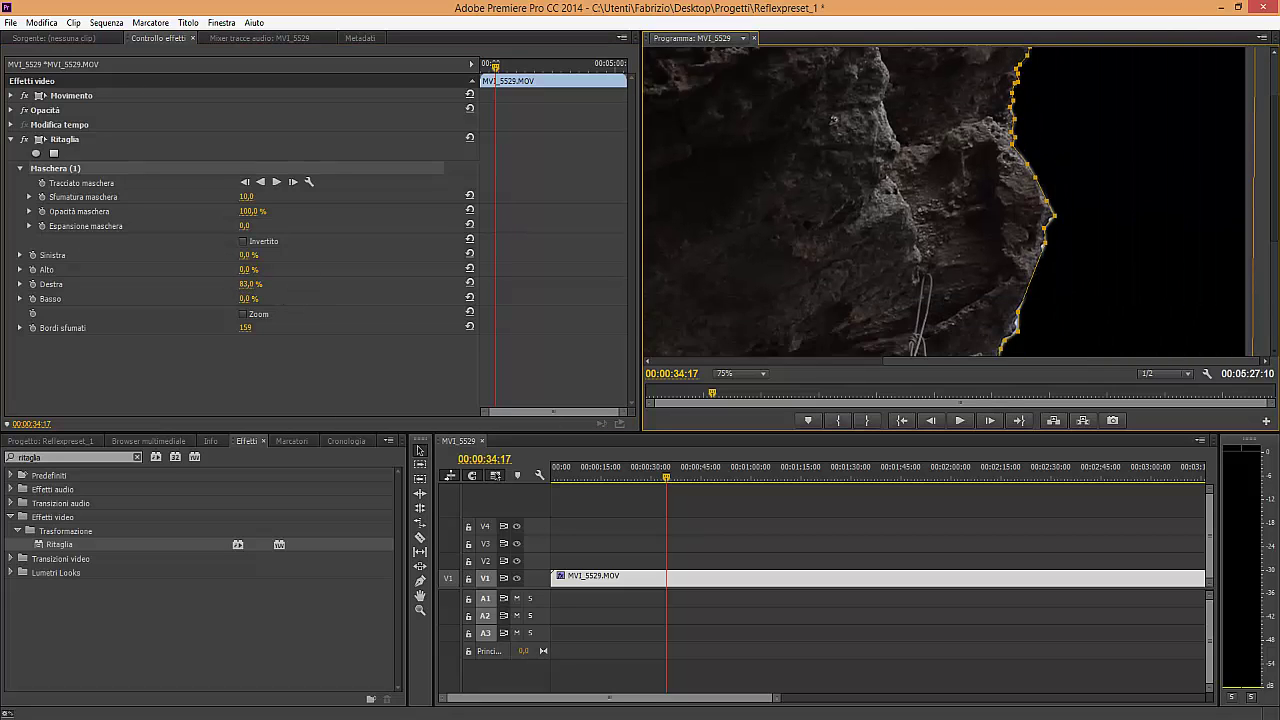
left_click_drag(1278, 240, 1276, 120)
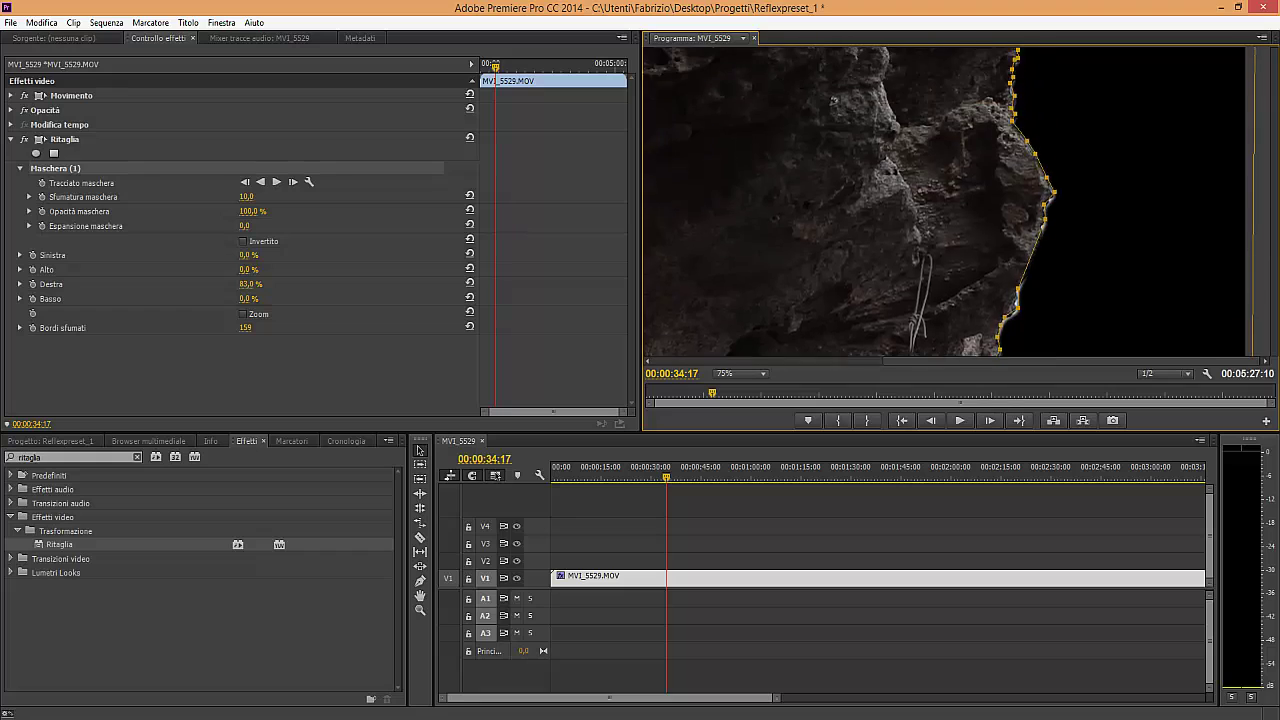
Play back the cliff against black, stopping at 00:00:25:01.
left_click(55, 441)
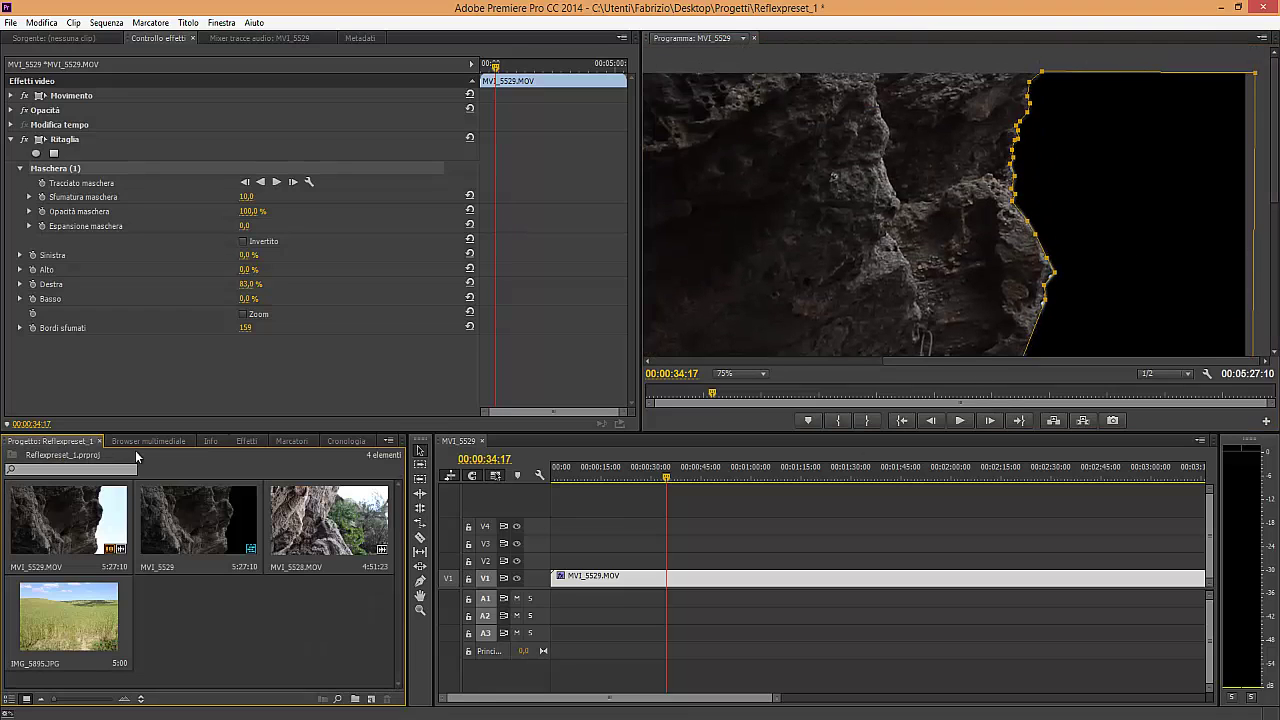
left_click(620, 467)
left_click(961, 421)
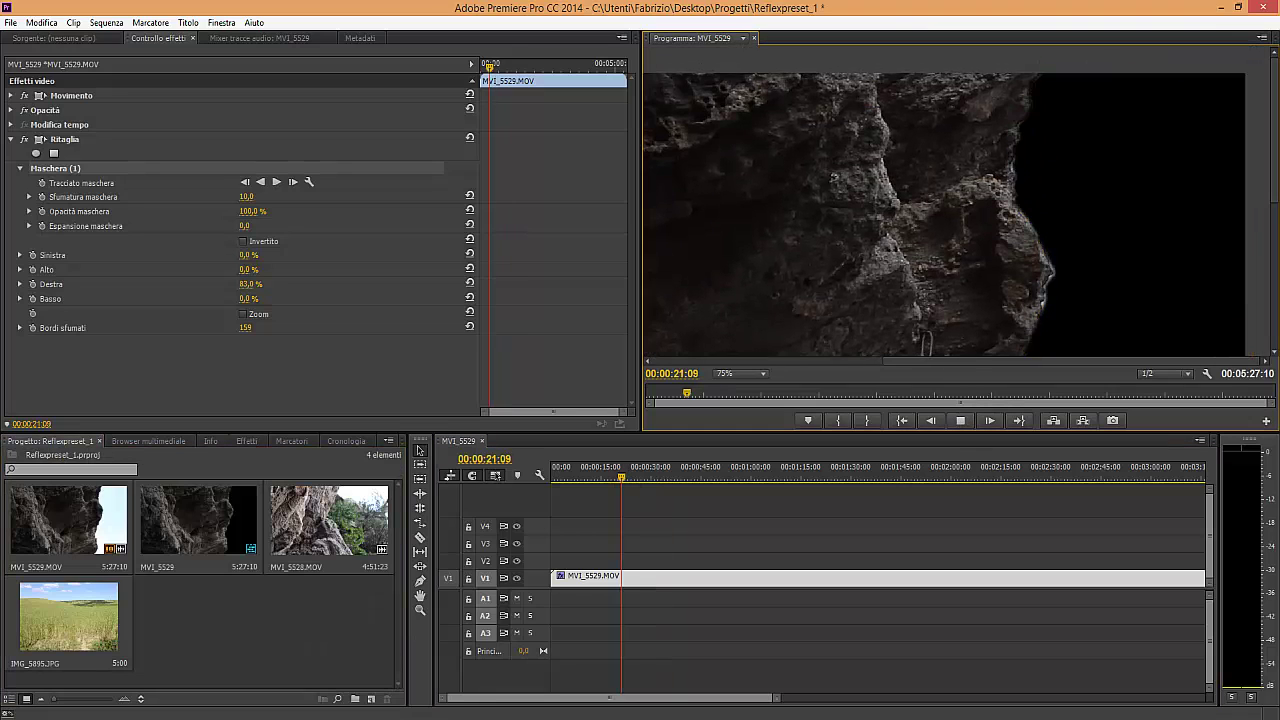
left_click_drag(1277, 190, 1277, 290)
left_click(963, 421)
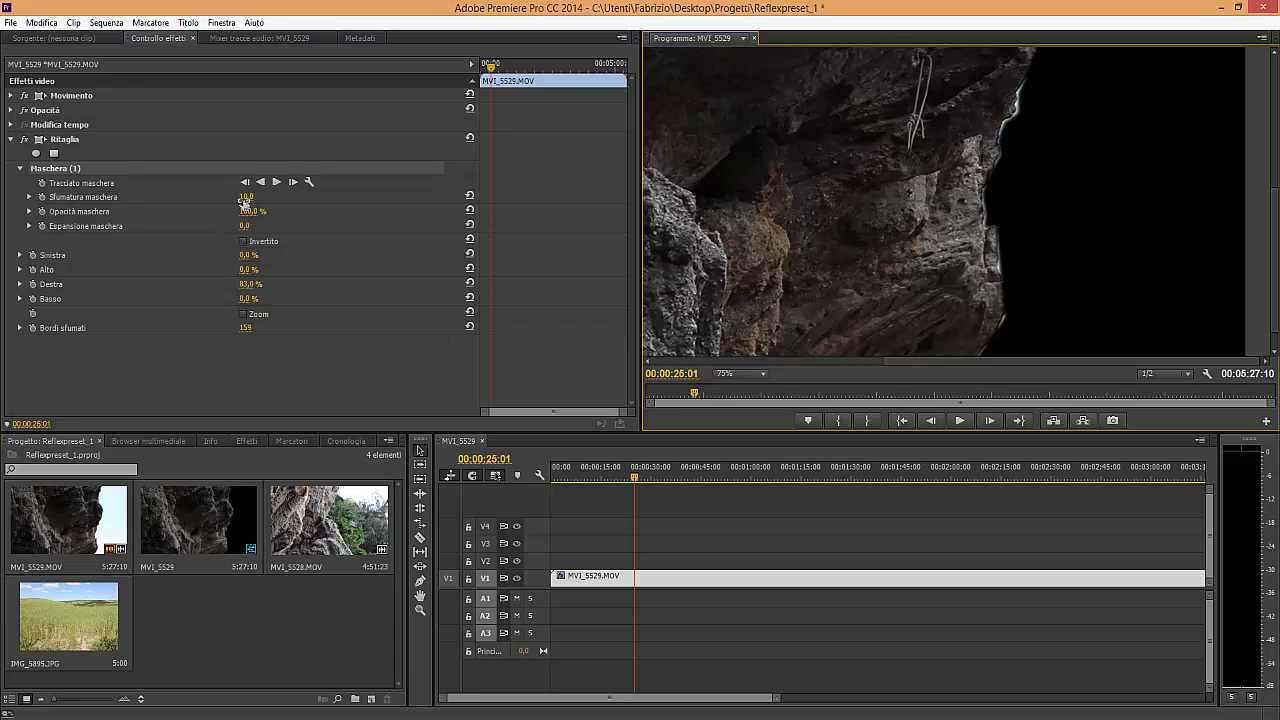
Set Sfumatura maschera to 16 and Espansione maschera to 12, then hide the mask outline.
mouse_move(243, 200)
left_mouse_down()
mouse_move(215, 206)
mouse_move(276, 227)
mouse_move(209, 223)
left_mouse_up()
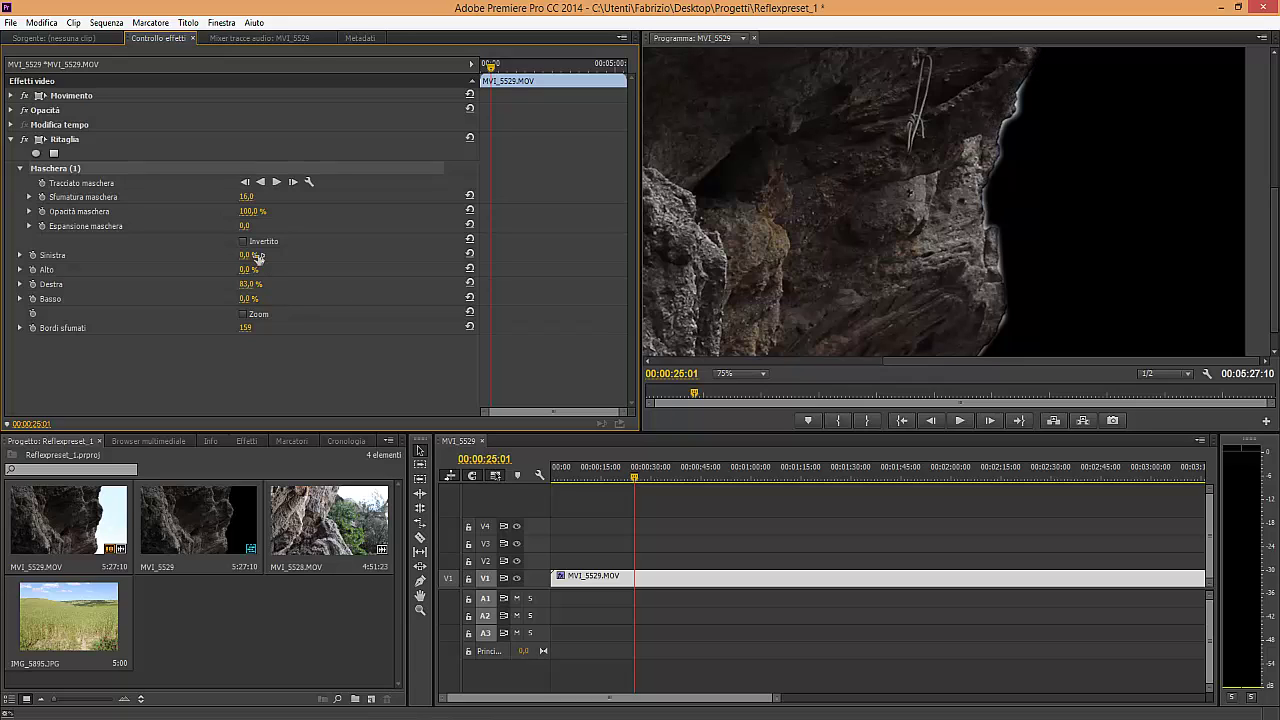
left_click_drag(241, 227, 261, 244)
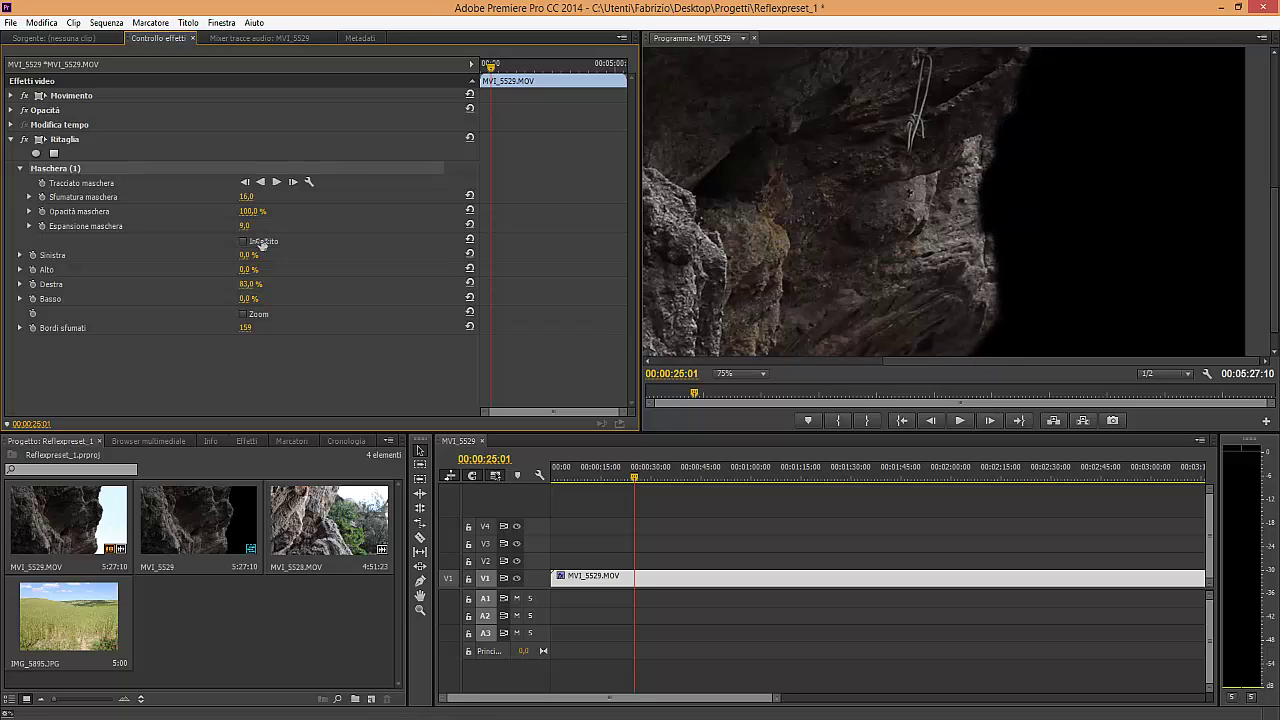
left_click_drag(264, 244, 262, 244)
scroll(1272, 260, "up", 3)
scroll(1272, 130, "up", 2)
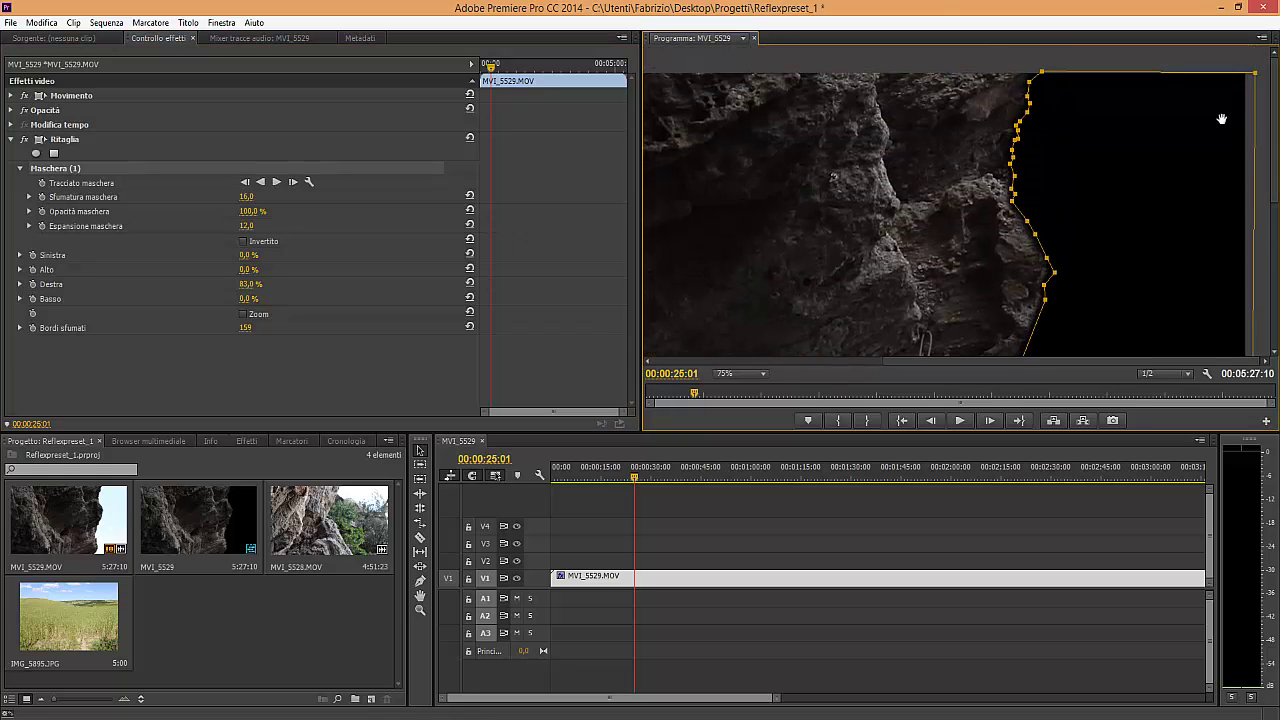
left_click(1211, 118)
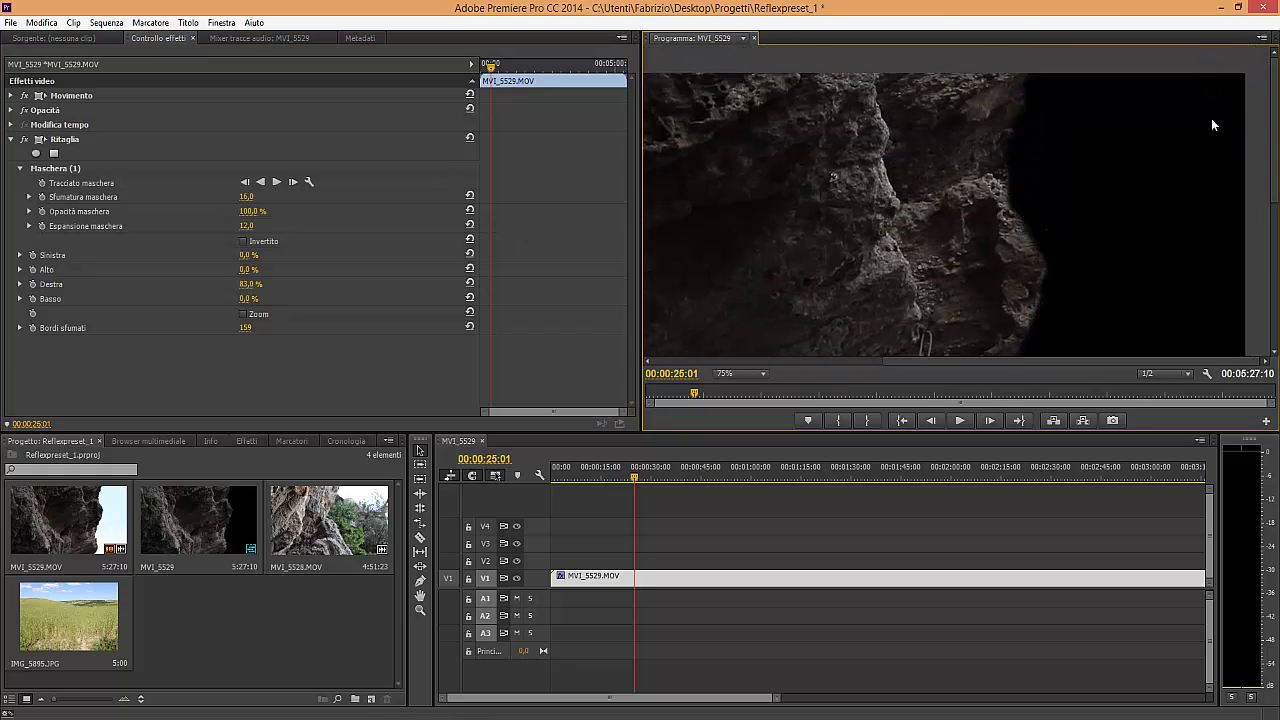
left_click_drag(1277, 155, 1275, 185)
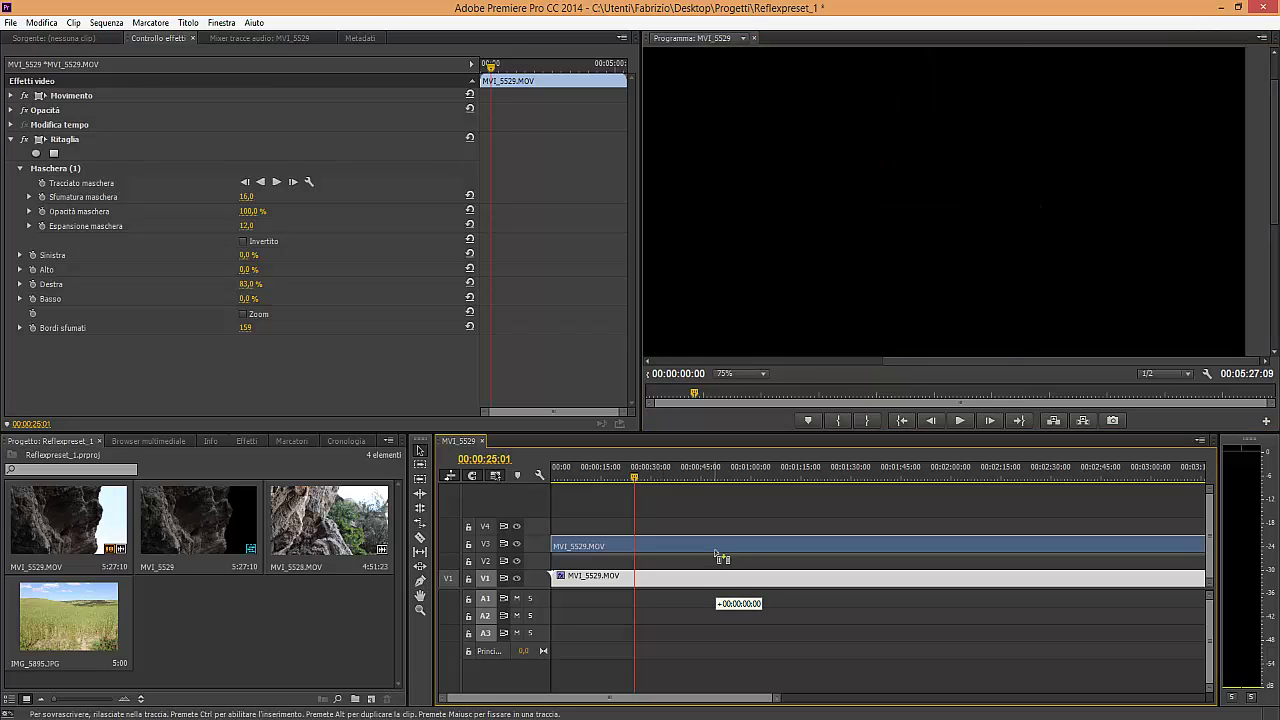
Move MVI_5529 to V3 and place IMG_5895.JPG on V2, discarding a trial MVI_5528 clip.
left_click_drag(715, 577, 710, 543)
mouse_move(329, 520)
left_mouse_down()
mouse_move(663, 510)
mouse_move(733, 571)
mouse_move(720, 567)
left_mouse_up()
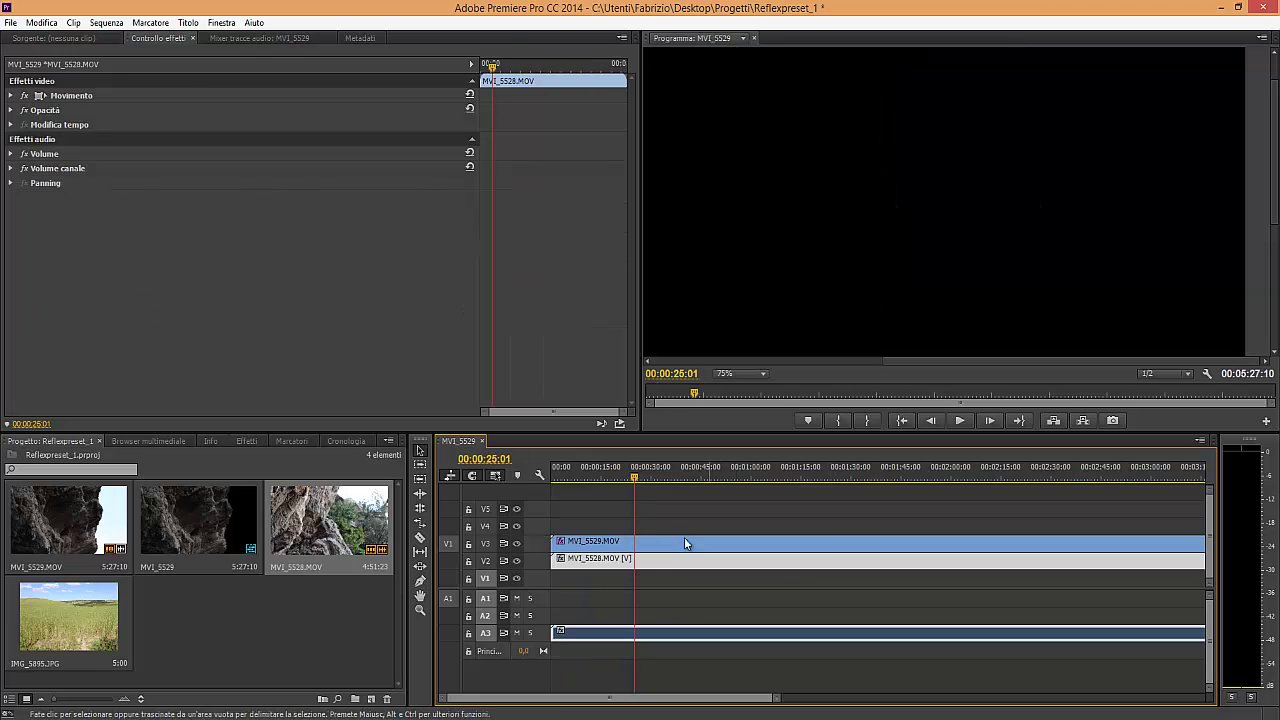
left_click(551, 476)
left_click(549, 476)
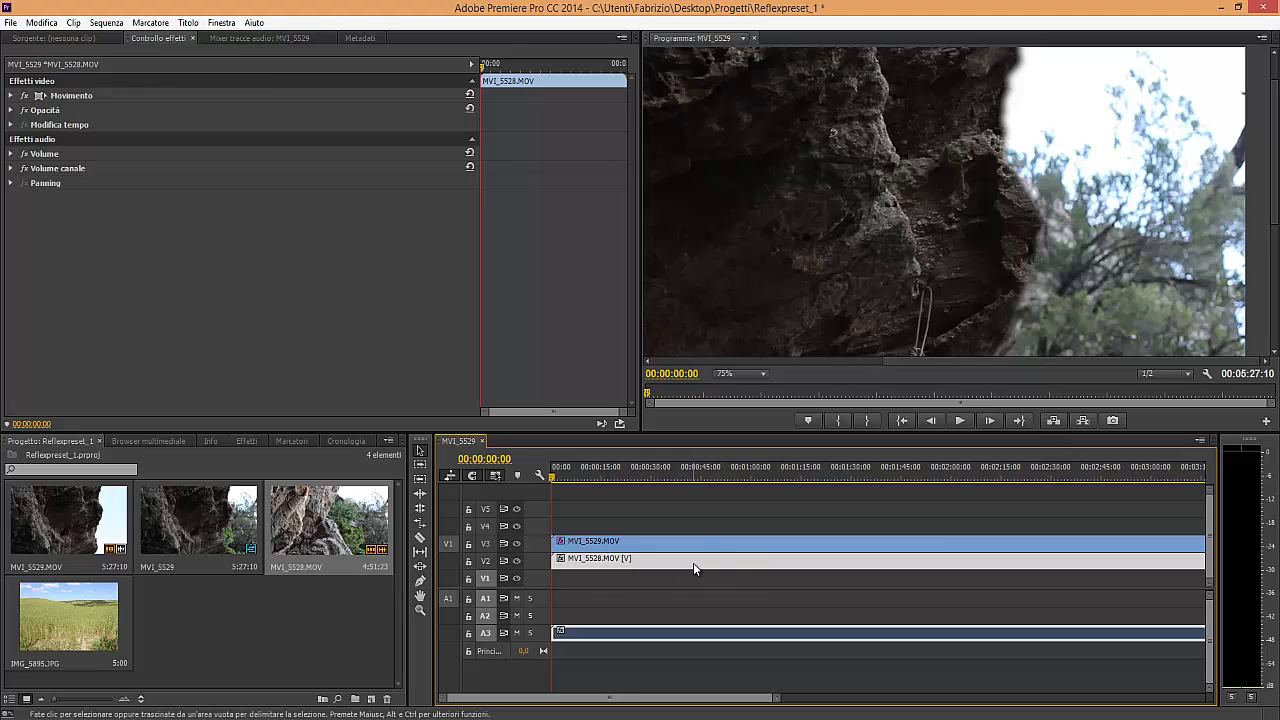
key("Delete")
left_click_drag(90, 623, 558, 563)
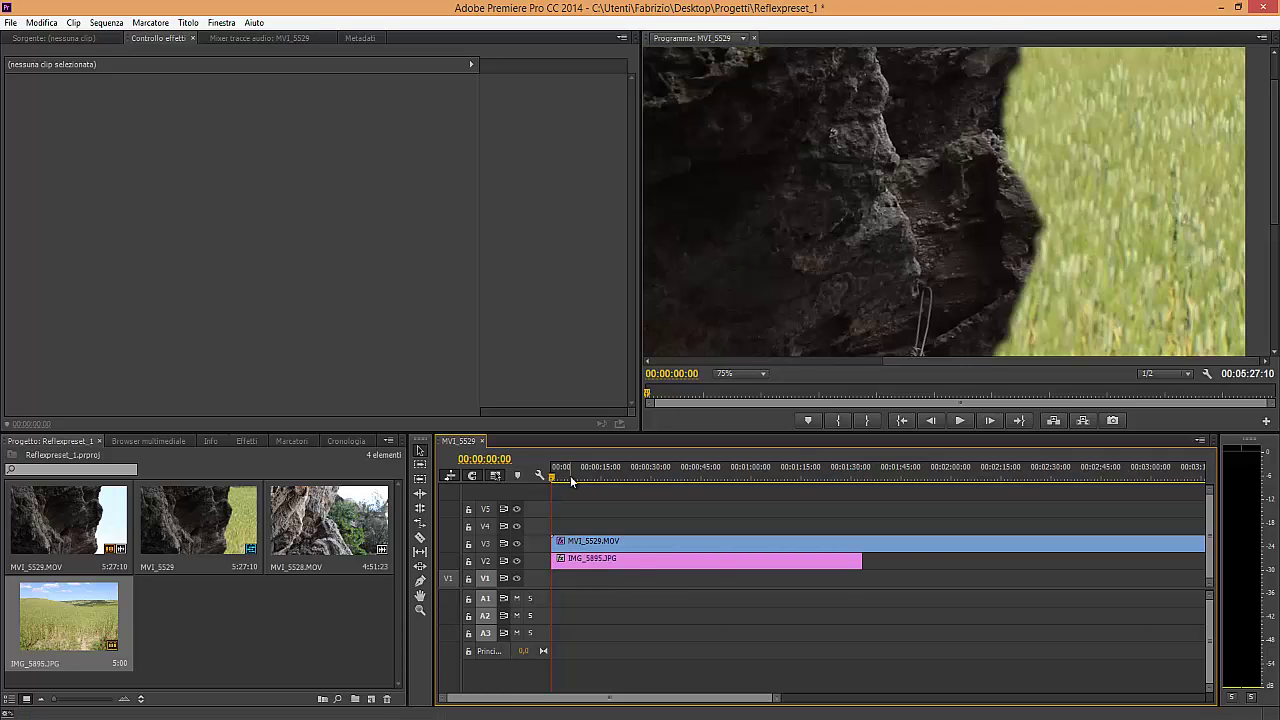
left_click_drag(572, 481, 638, 478)
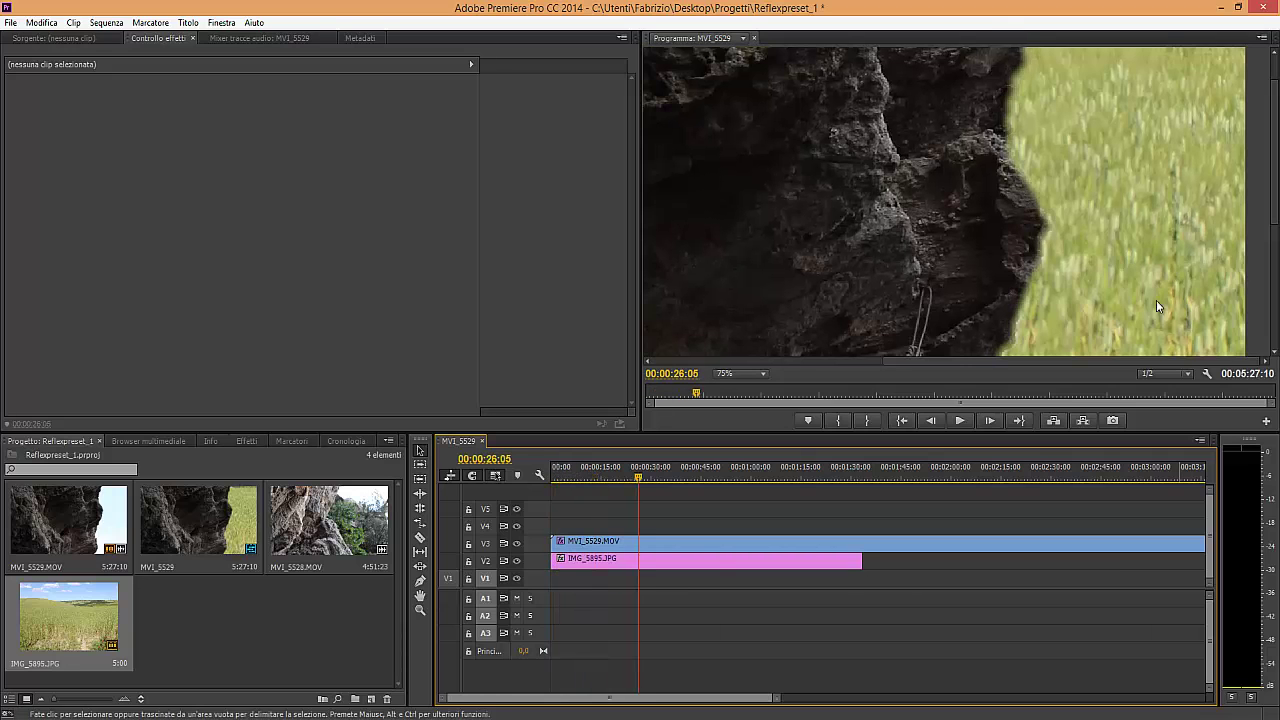
left_click(958, 421)
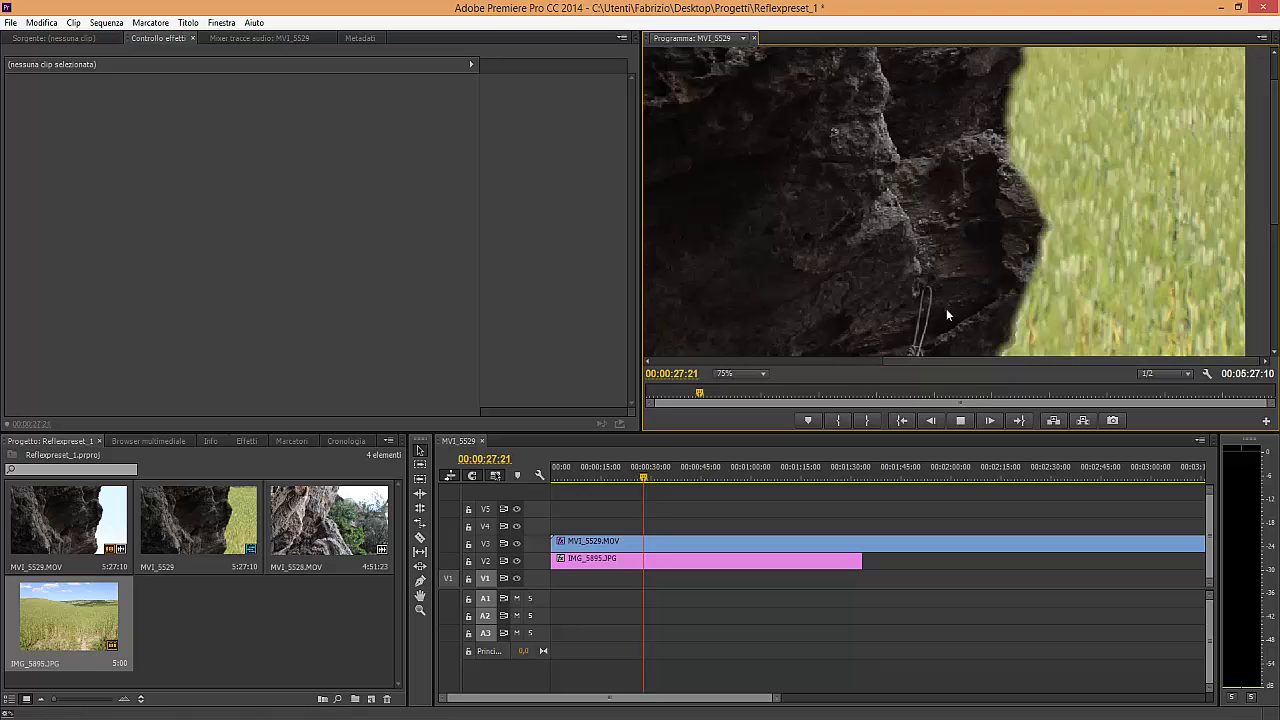
left_click(930, 421)
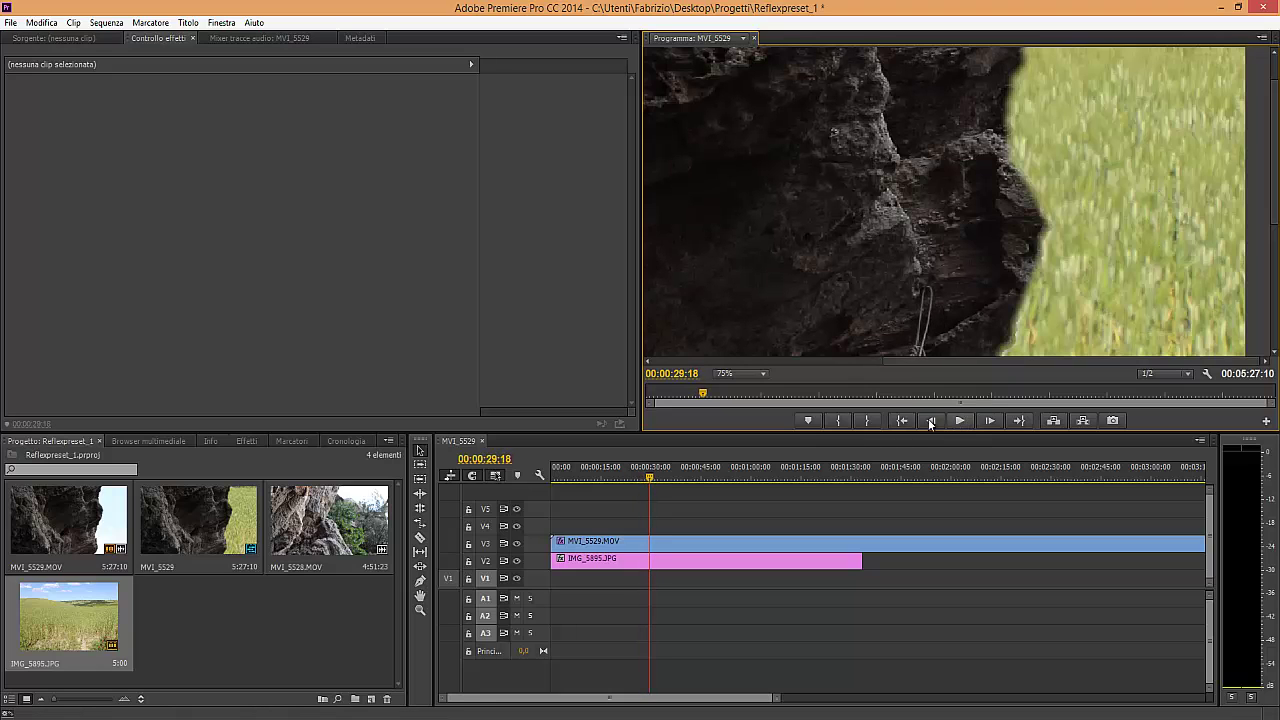
left_click(765, 374)
left_click(762, 386)
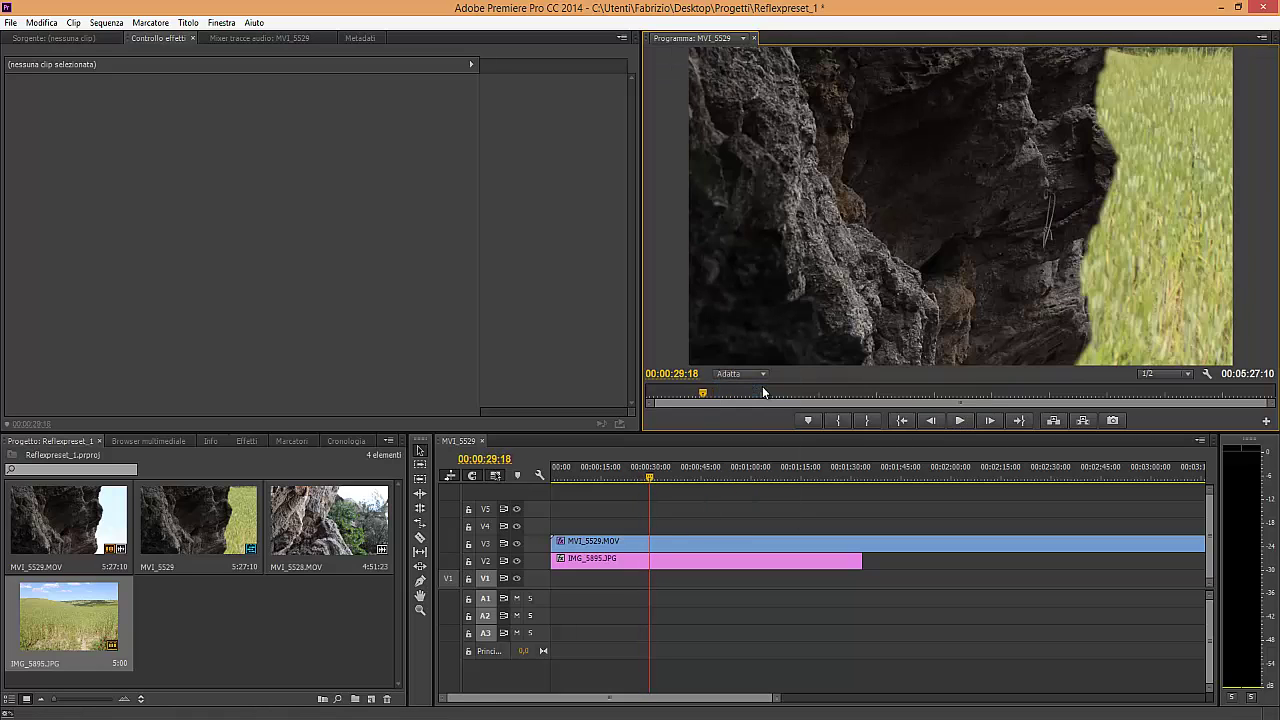
left_click(958, 421)
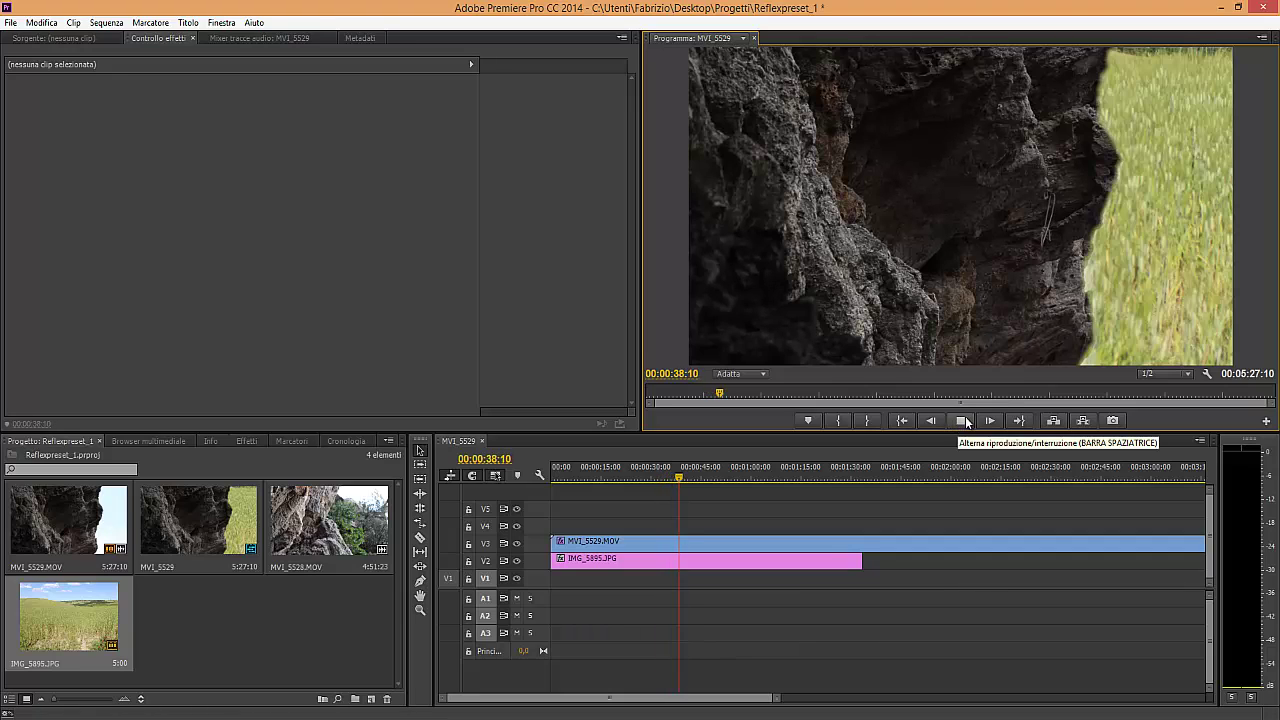
left_click(966, 422)
Delete MVI_5529 from V3, fit IMG_5895.JPG to the frame size and nudge it slightly left.
left_click(798, 546)
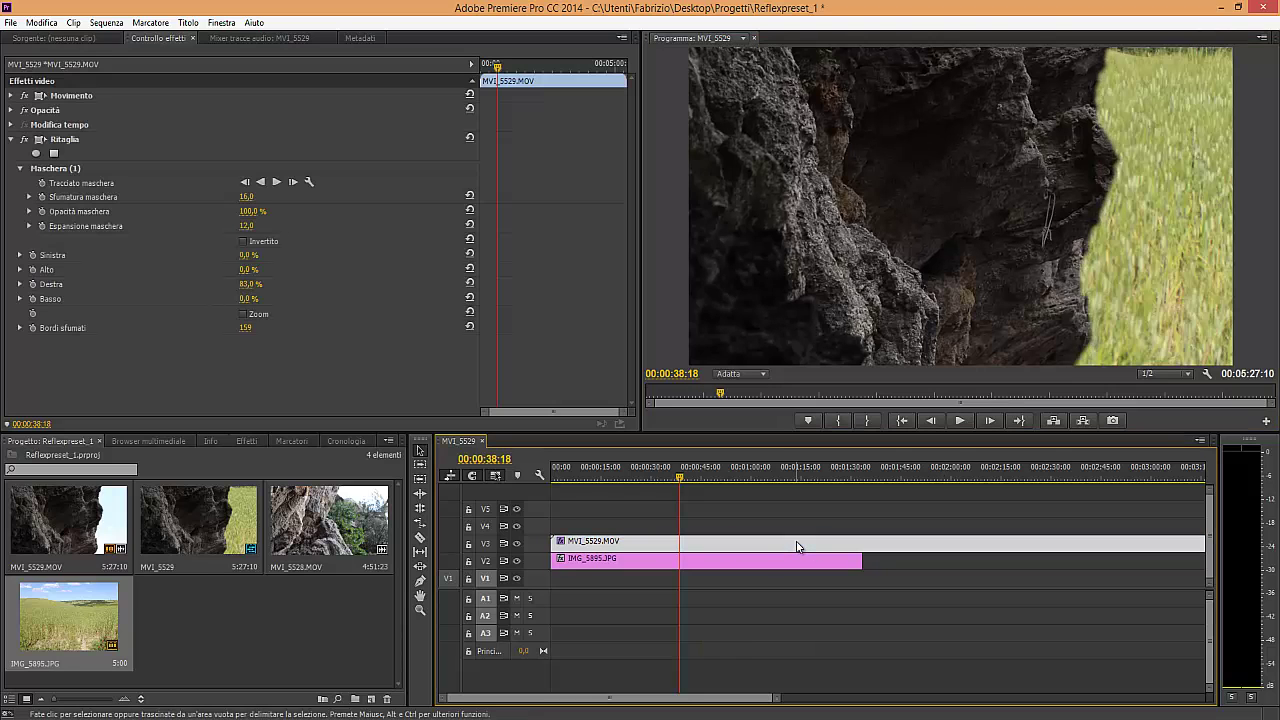
key("Delete")
left_click(746, 561)
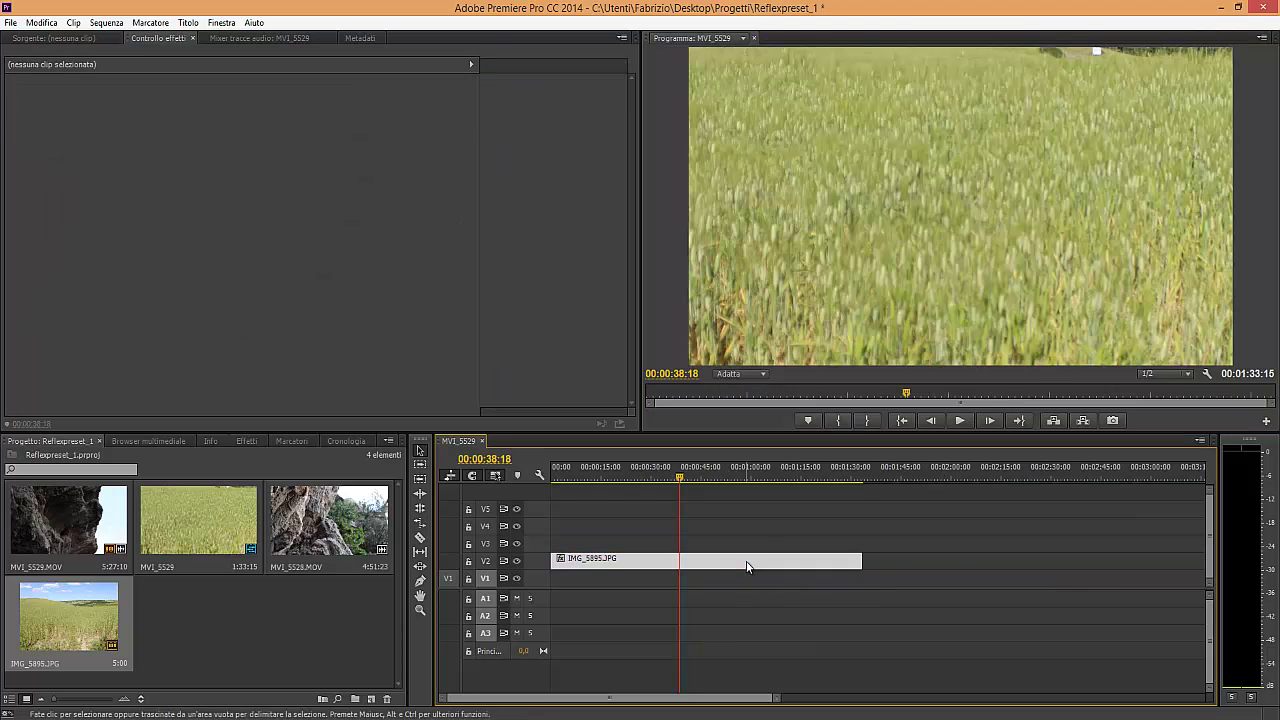
right_click(746, 566)
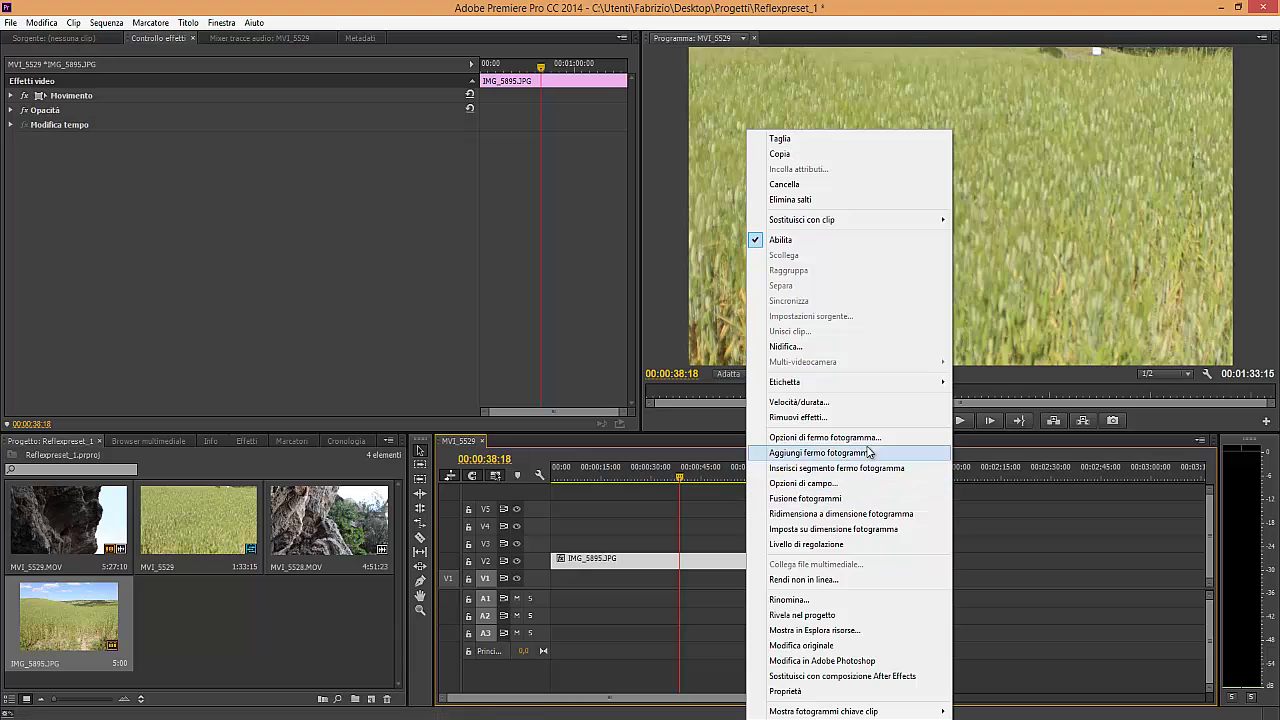
left_click(873, 514)
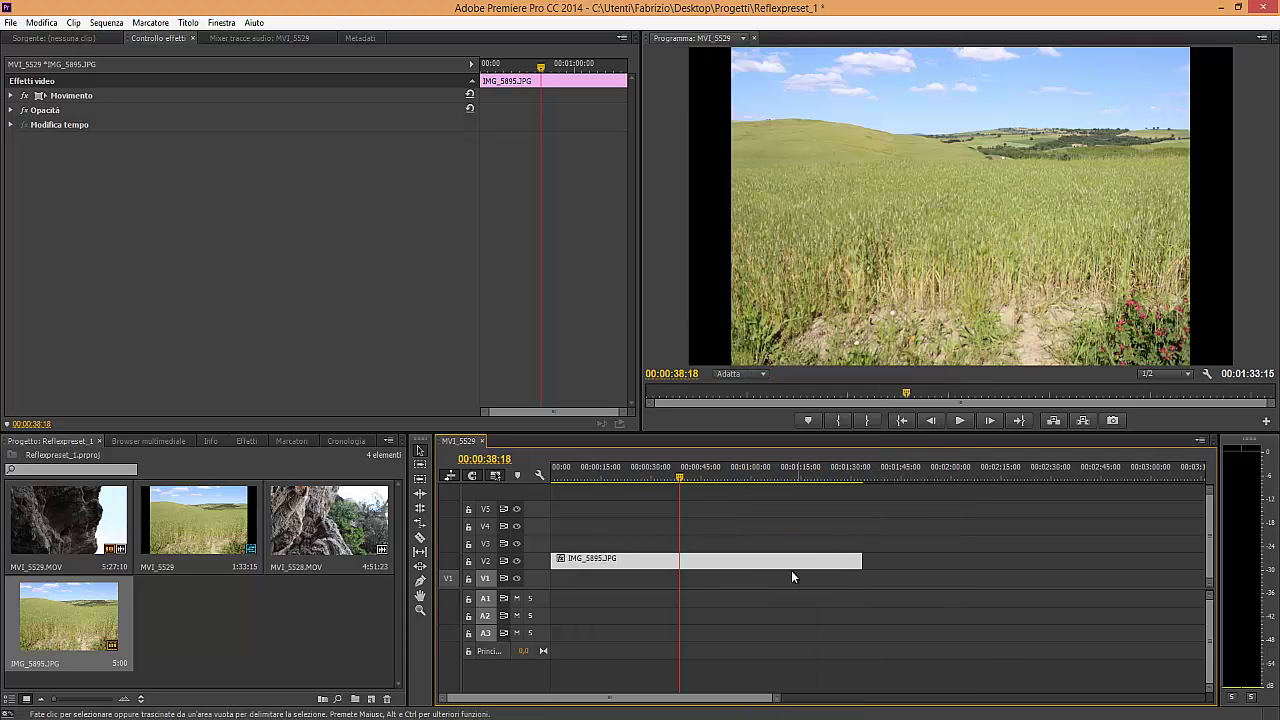
left_click(82, 95)
left_click_drag(1060, 245, 1017, 248)
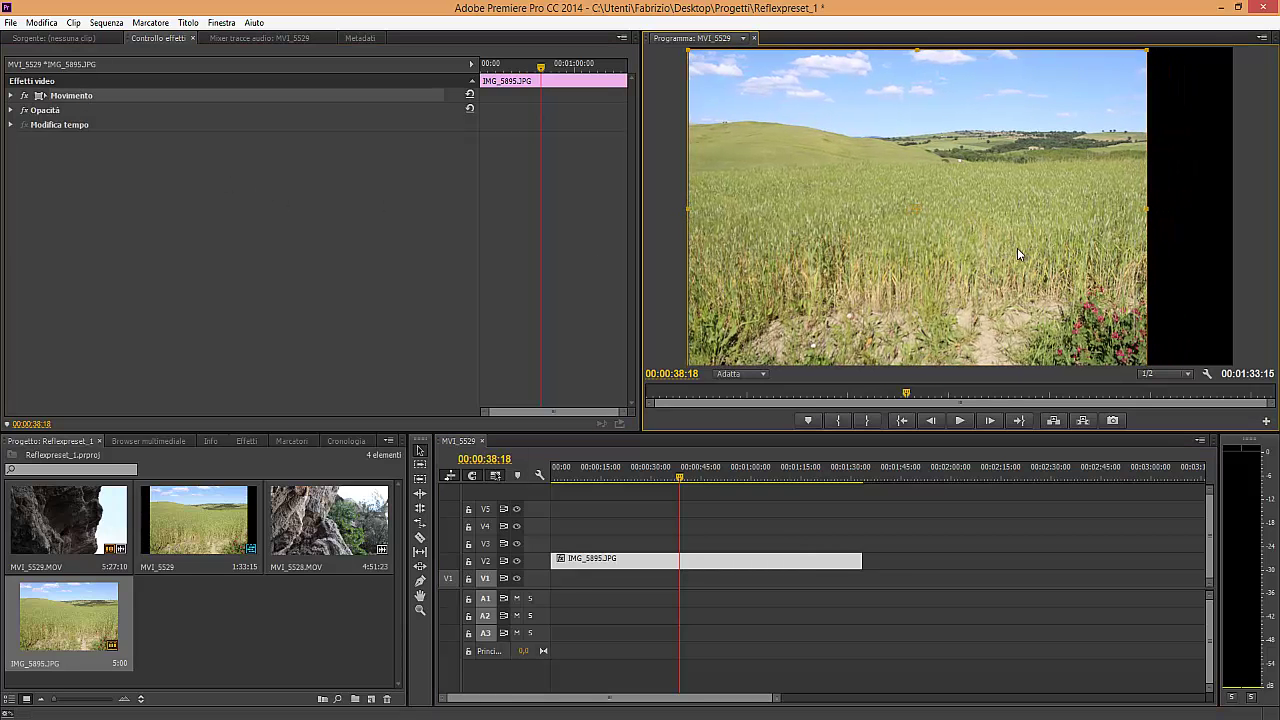
left_click(1186, 287)
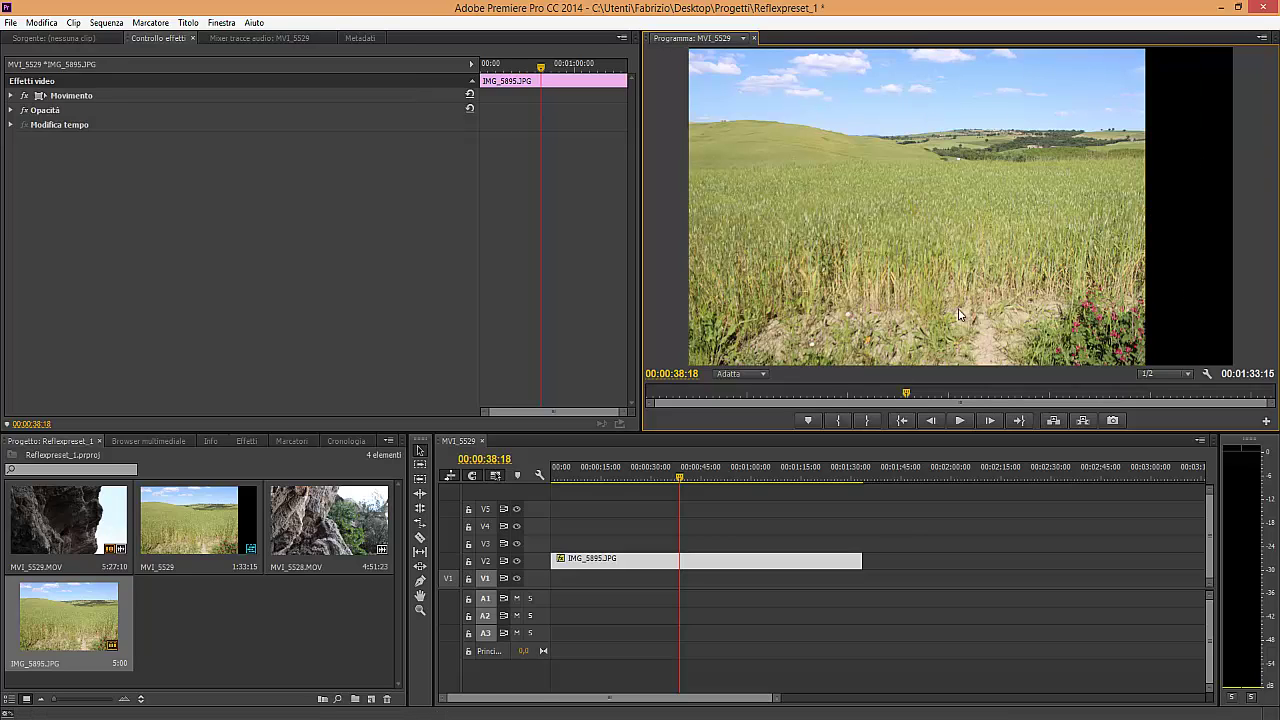
Apply Ritaglia to IMG_5895.JPG with Destra 36% and Bordi sfumati 25, then preview playback.
left_click(250, 443)
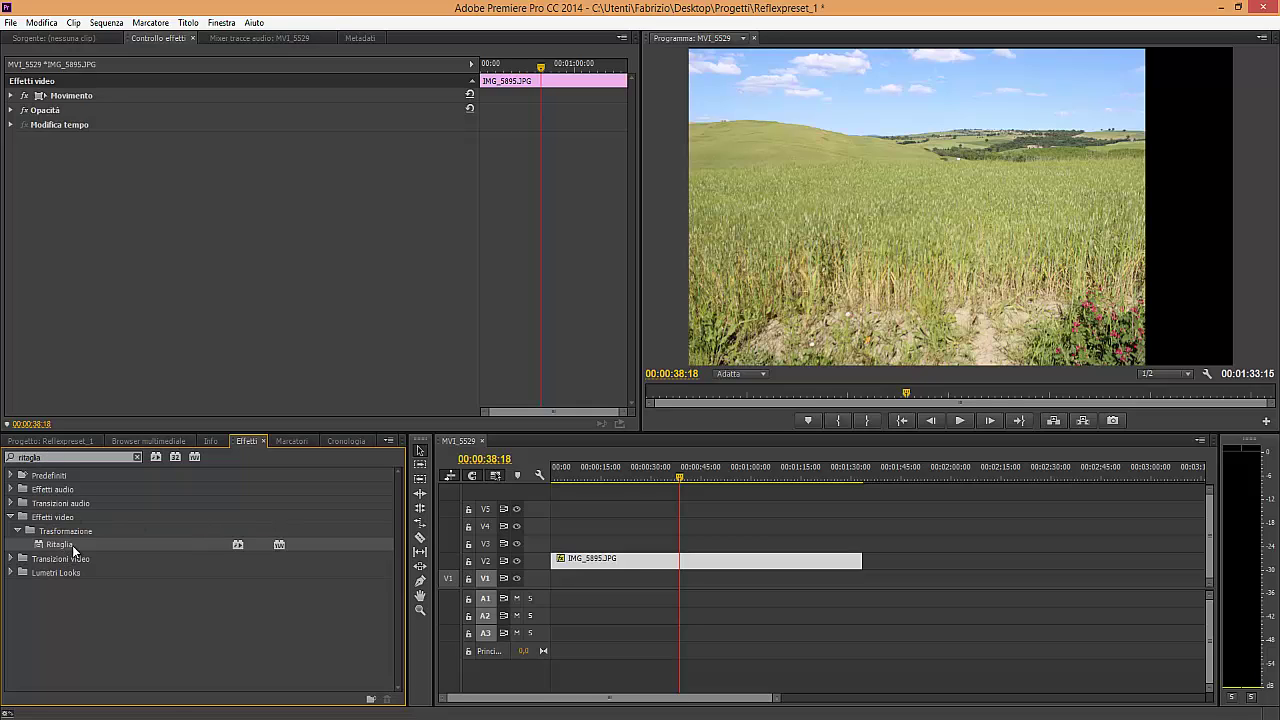
left_click_drag(68, 545, 781, 566)
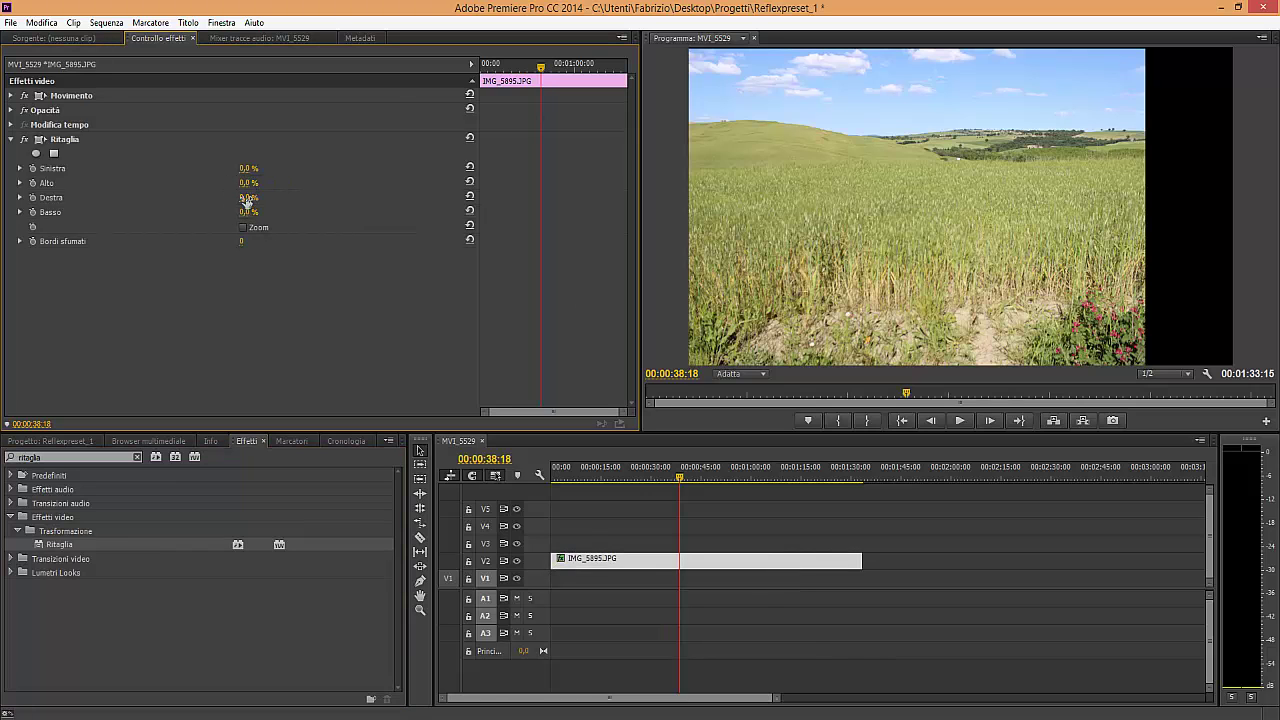
mouse_move(248, 197)
left_mouse_down()
mouse_move(270, 207)
mouse_move(264, 228)
mouse_move(292, 241)
mouse_move(262, 254)
left_mouse_up()
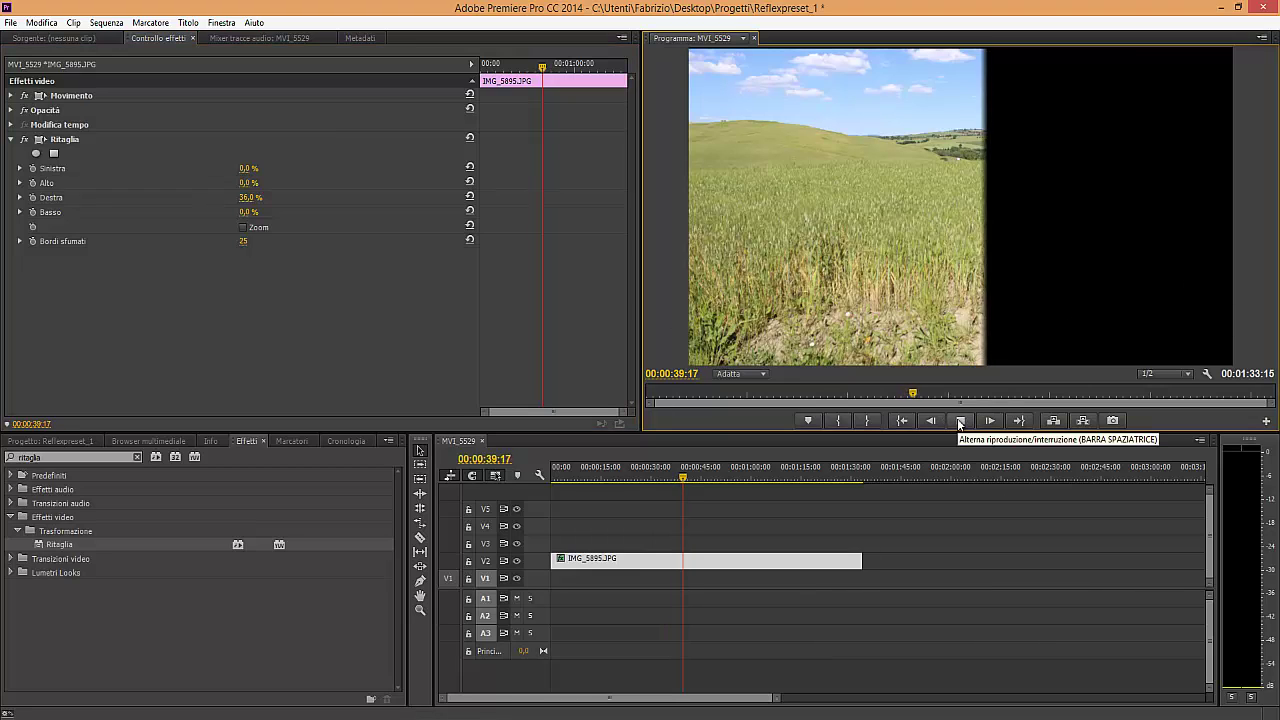
key("space")
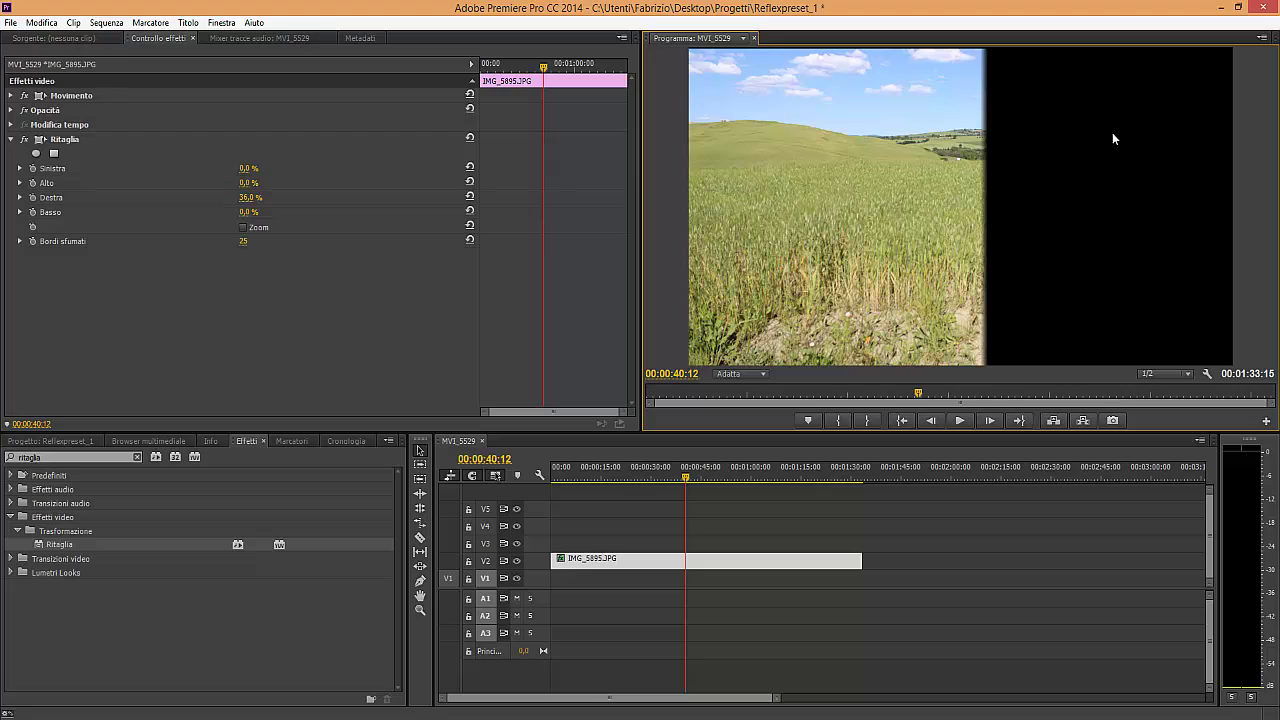
key("shift+1")
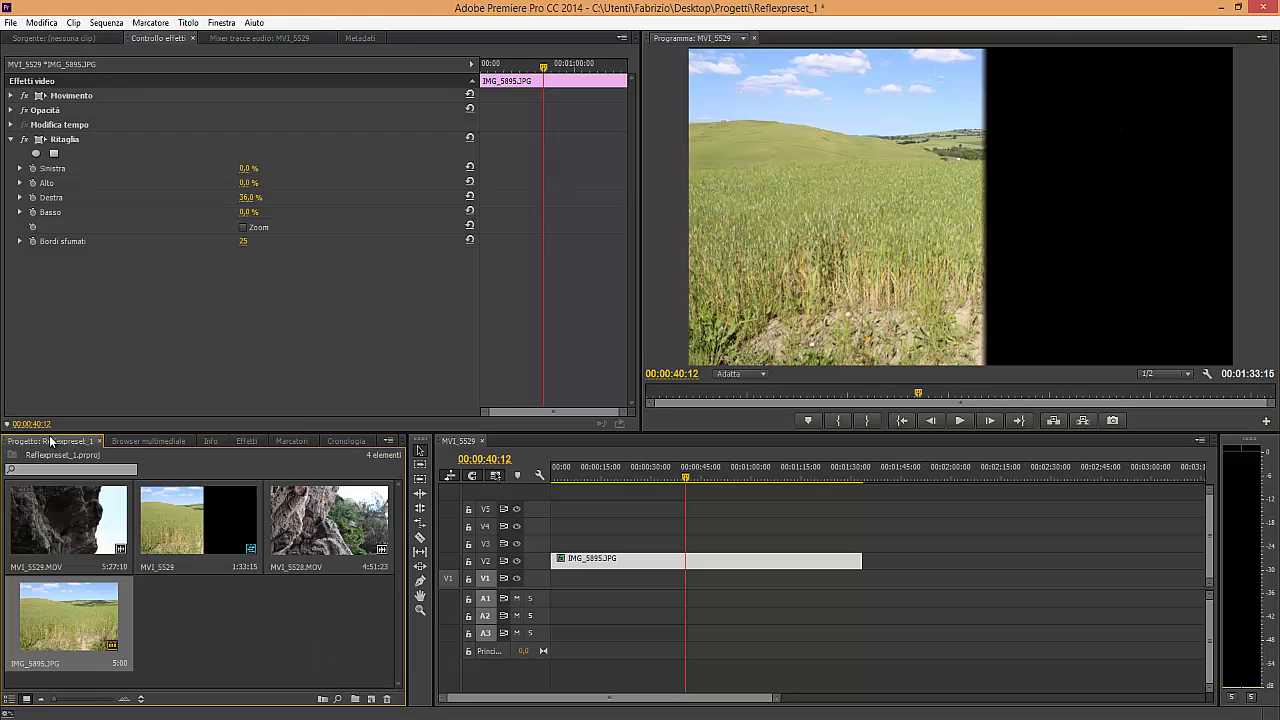